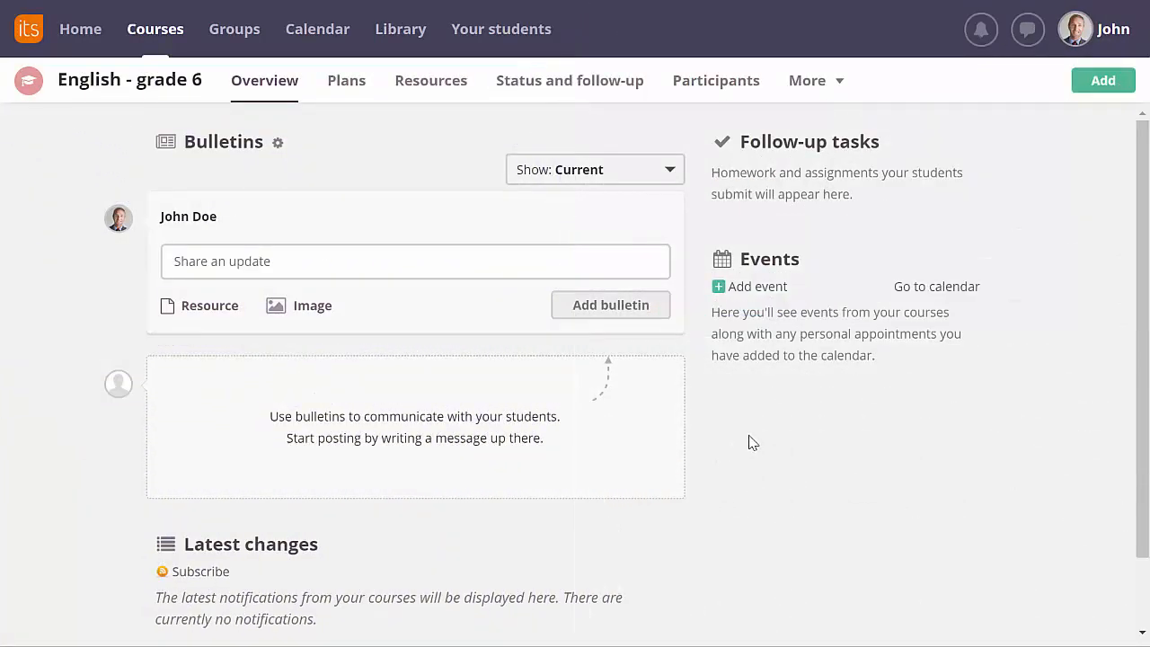
# Start a new assignment titled "Book report" with the description "Use the answer file to write your book report."
pyautogui.click(1088, 87)
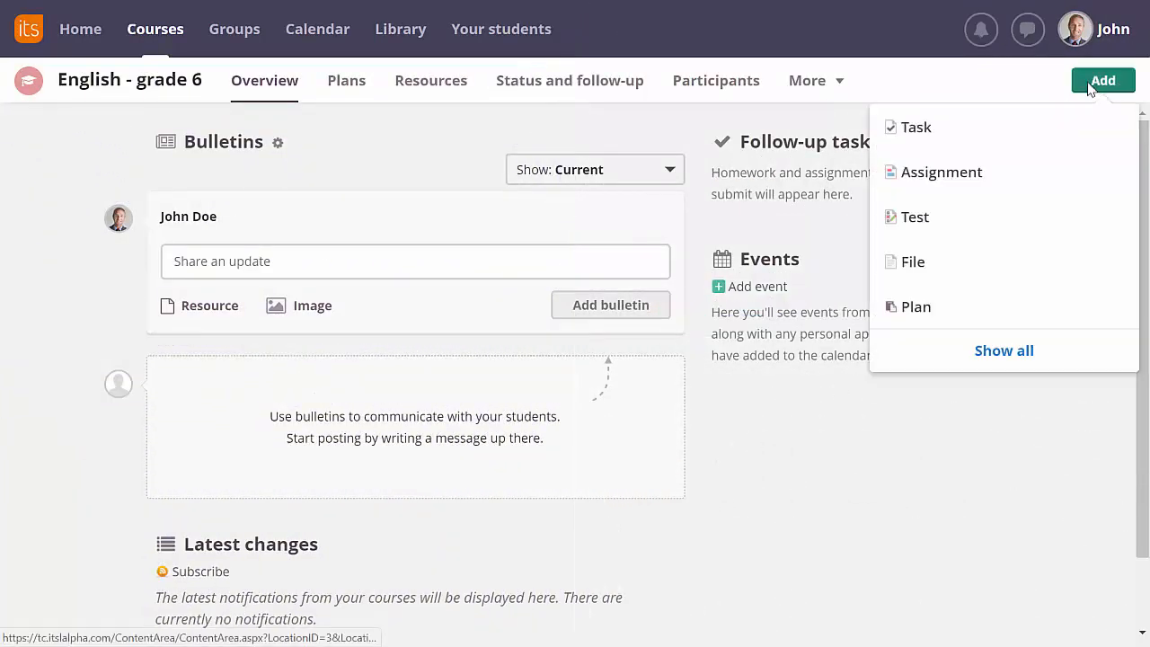
pyautogui.click(991, 174)
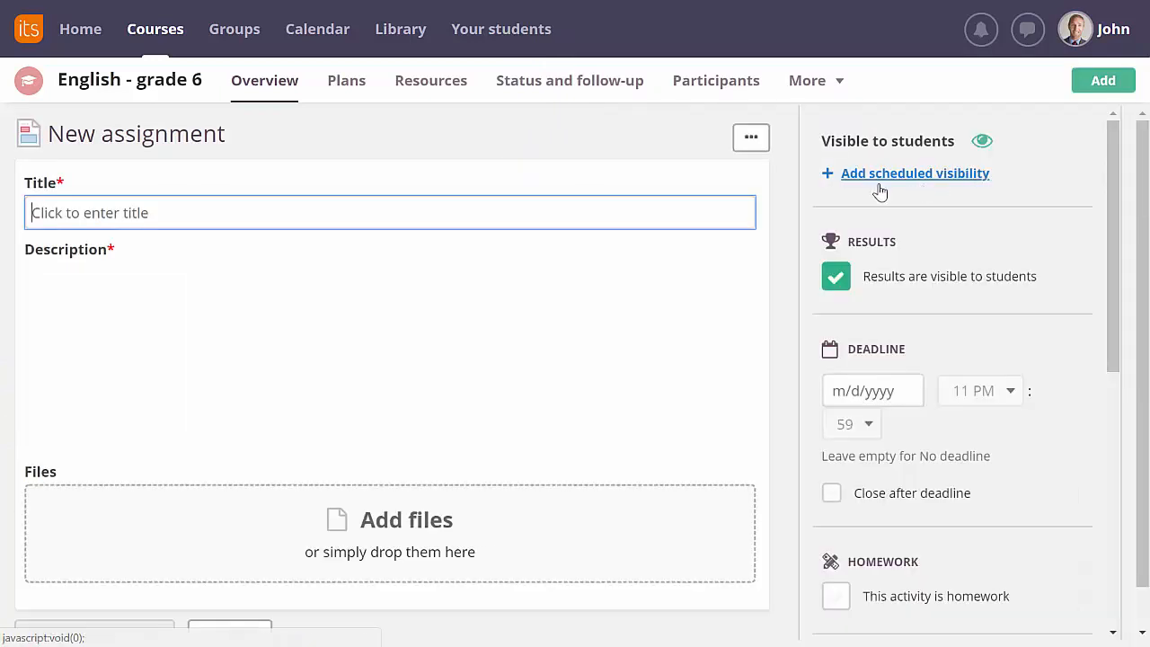
pyautogui.write('Book report')
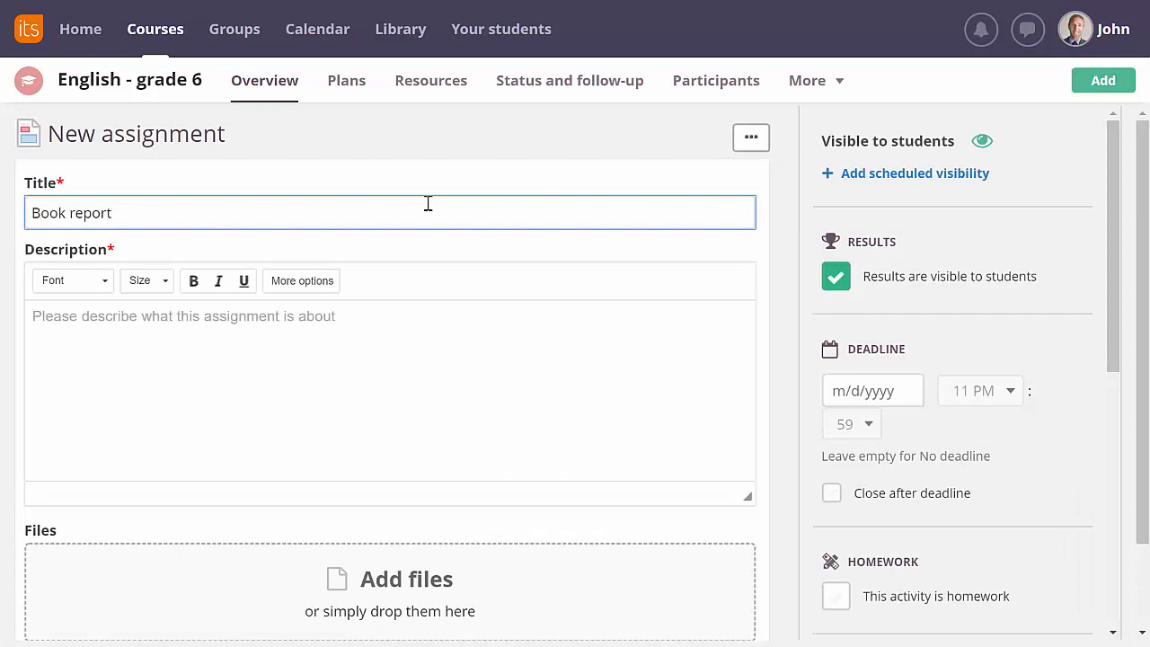
pyautogui.click(338, 367)
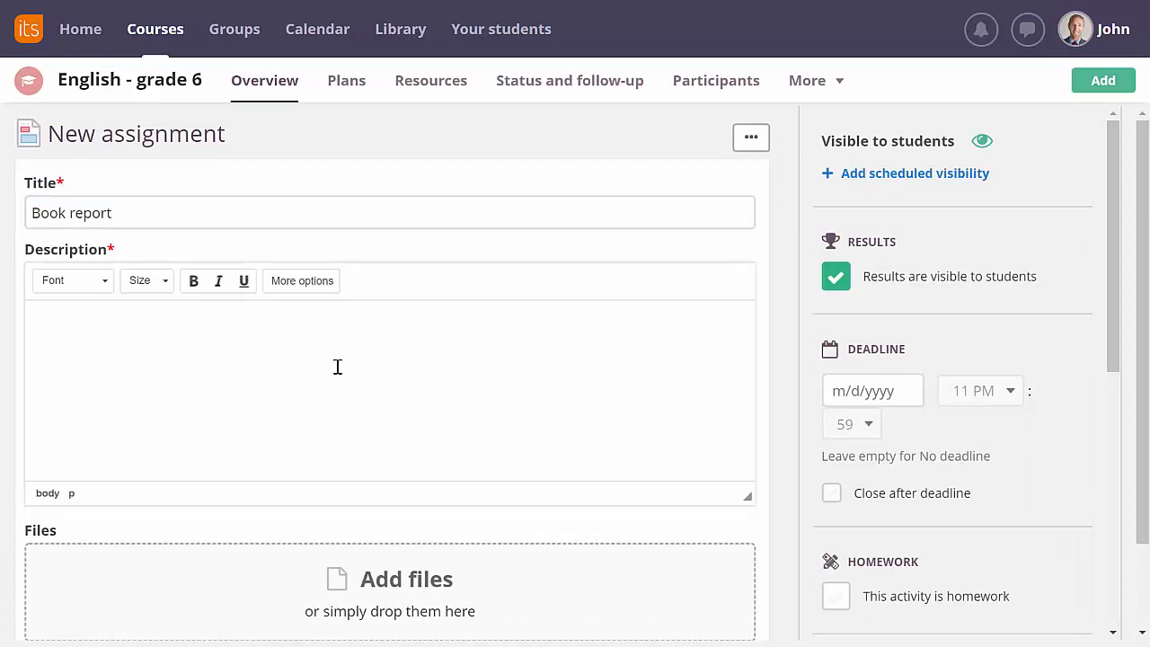
pyautogui.write('Use the answer file to ')
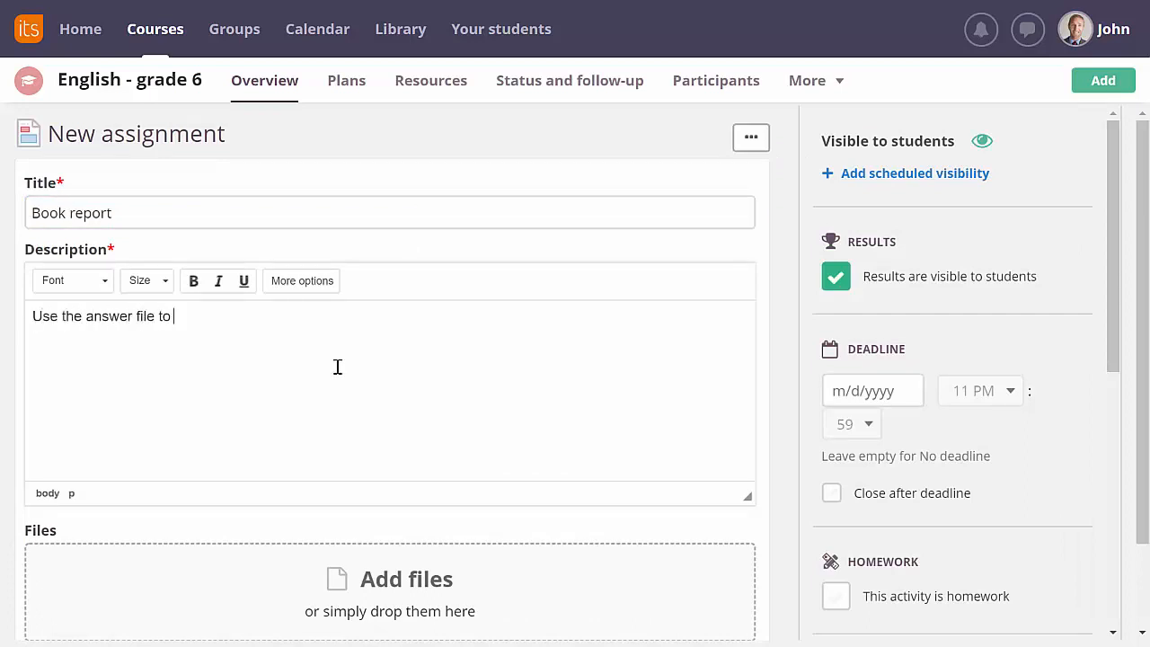
pyautogui.write('write your book repo')
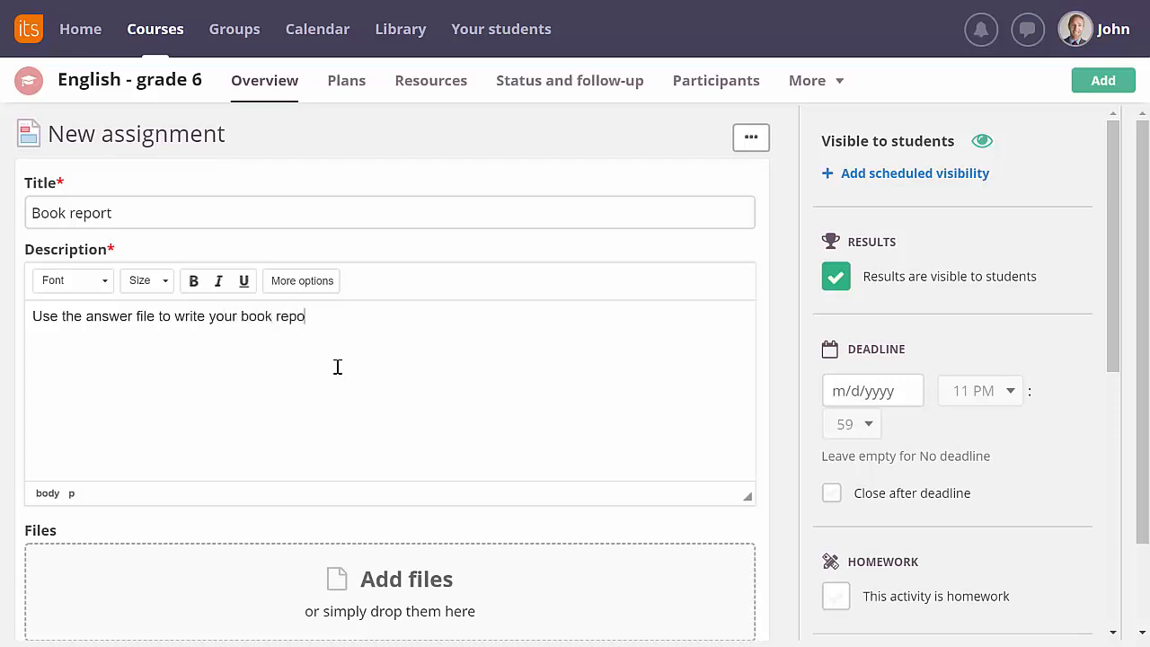
pyautogui.write('rt.')
# Attach the "How to Write a Book Report" and "Book report" files from Google Drive to the assignment
pyautogui.scroll(-2, 351, 369)
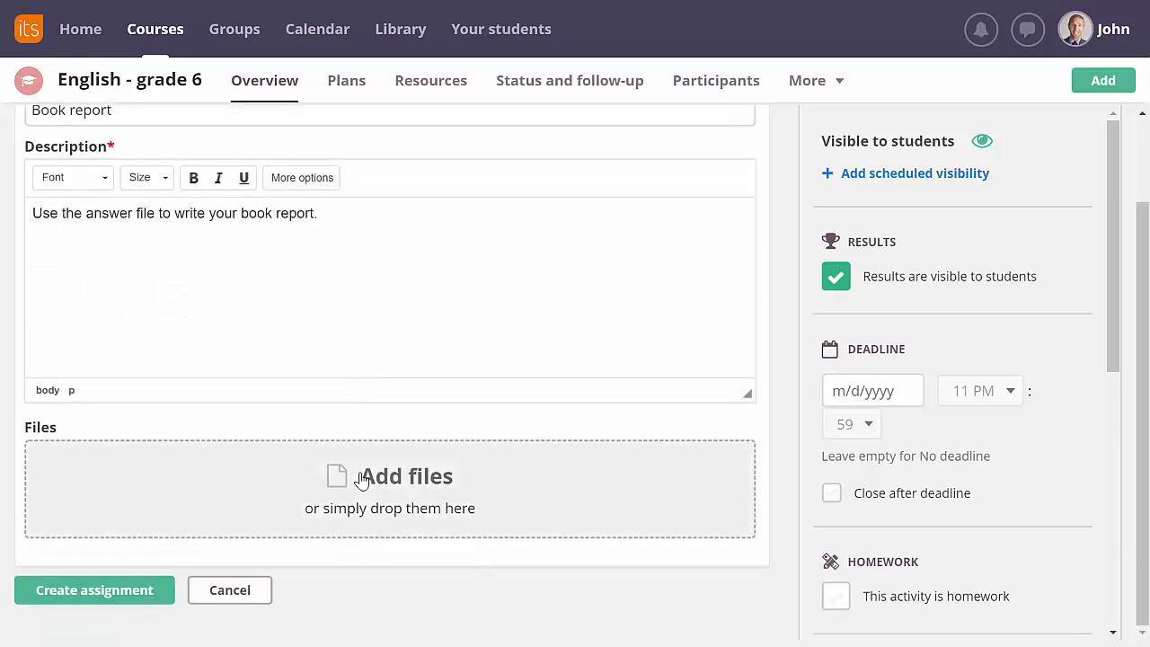
pyautogui.click(367, 482)
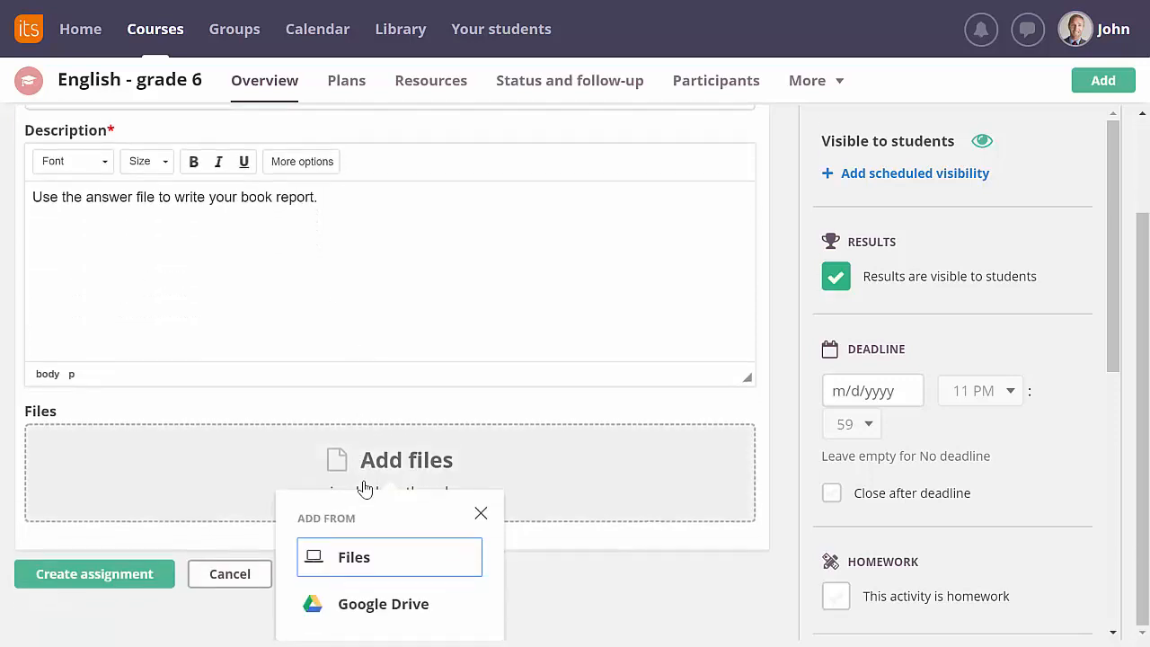
pyautogui.click(390, 605)
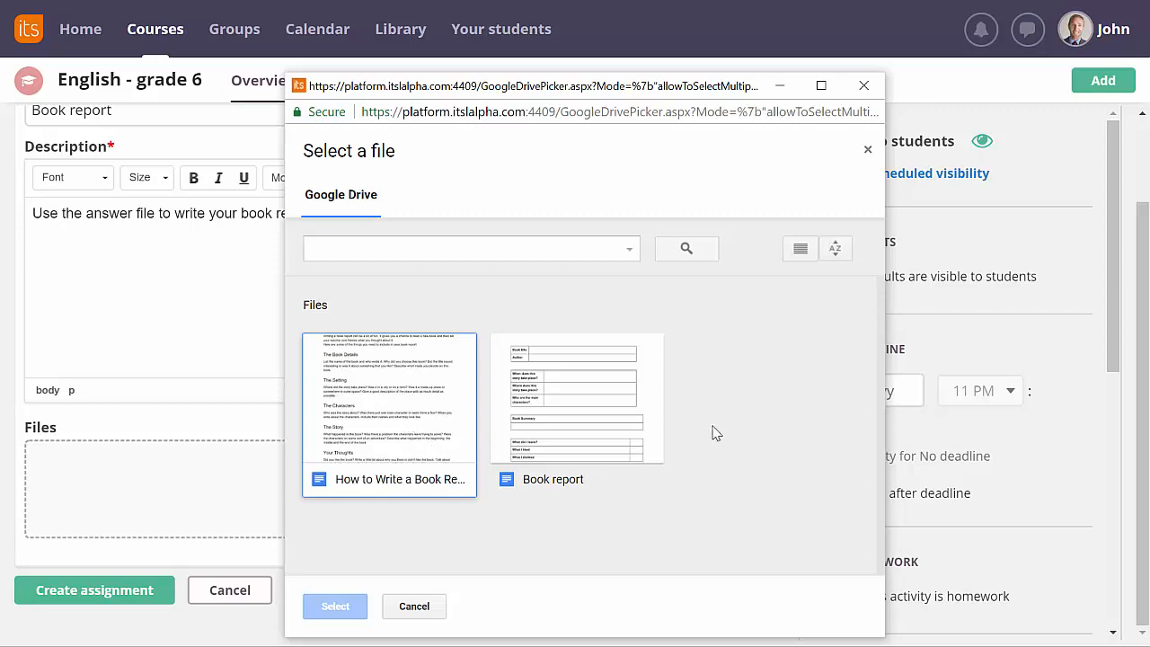
pyautogui.click(433, 435)
pyautogui.click(519, 431)
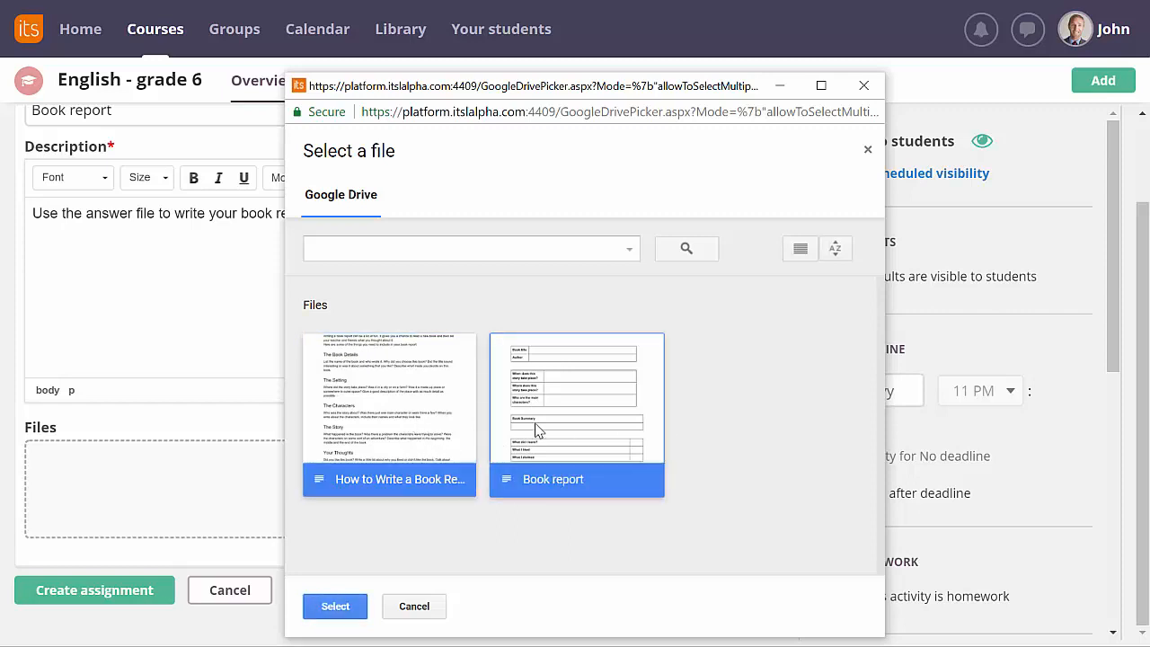
pyautogui.click(335, 607)
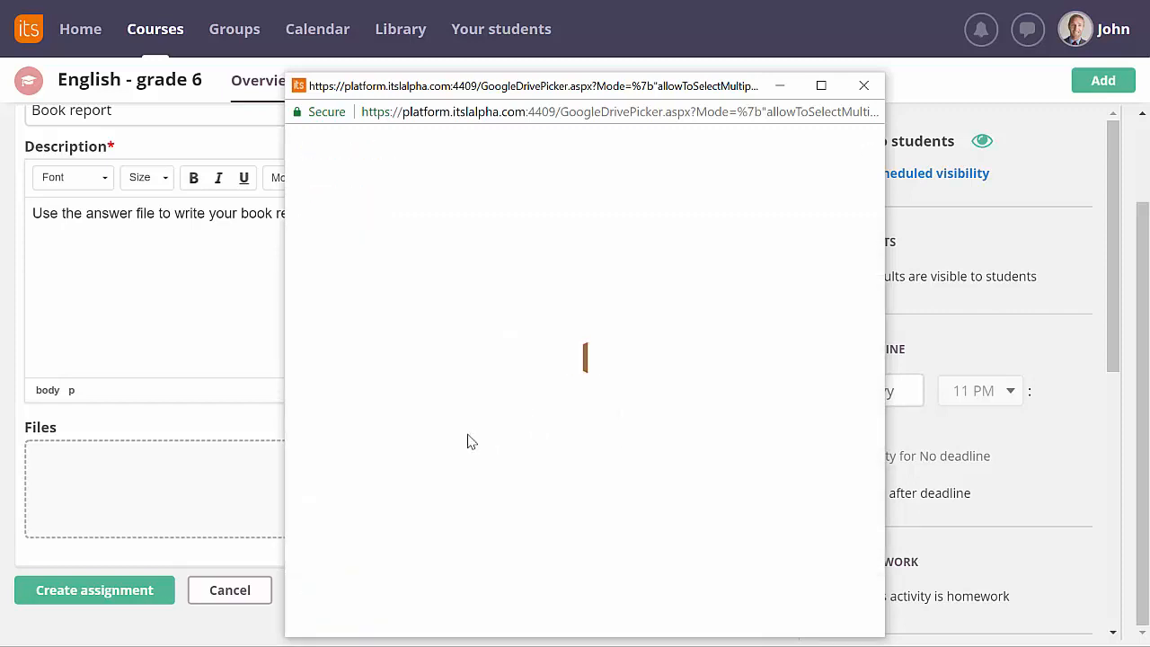
# Set the attached Book report file to "Make a copy for each student" and the assignment deadline to 5/31/2018
pyautogui.scroll(-2, 467, 440)
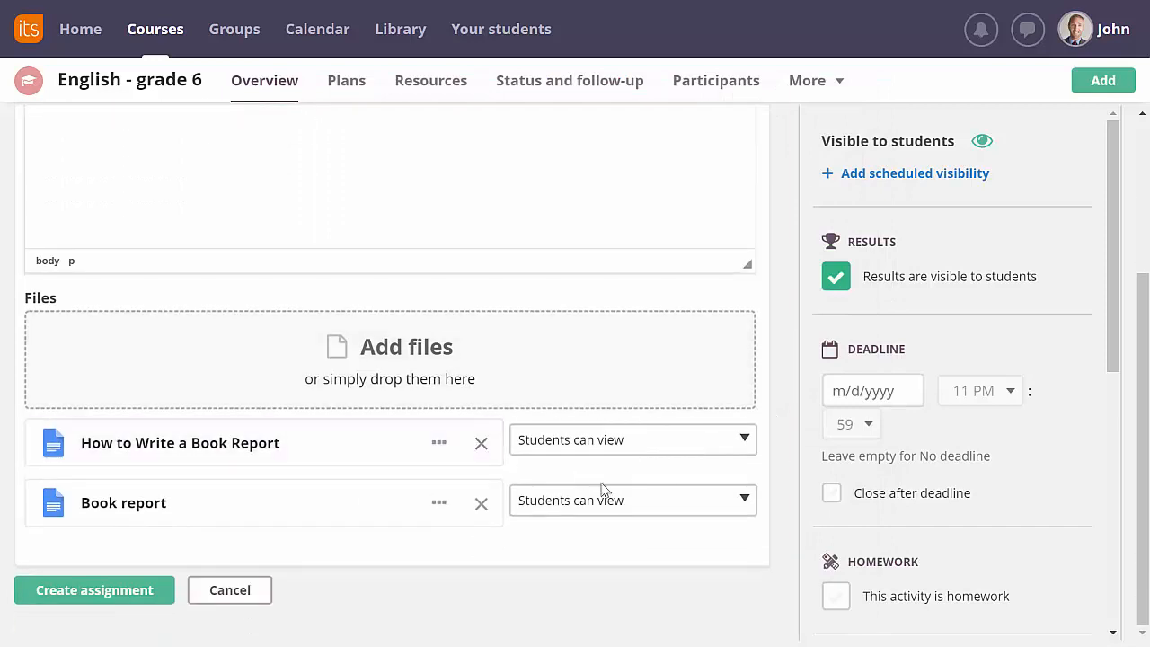
pyautogui.click(632, 506)
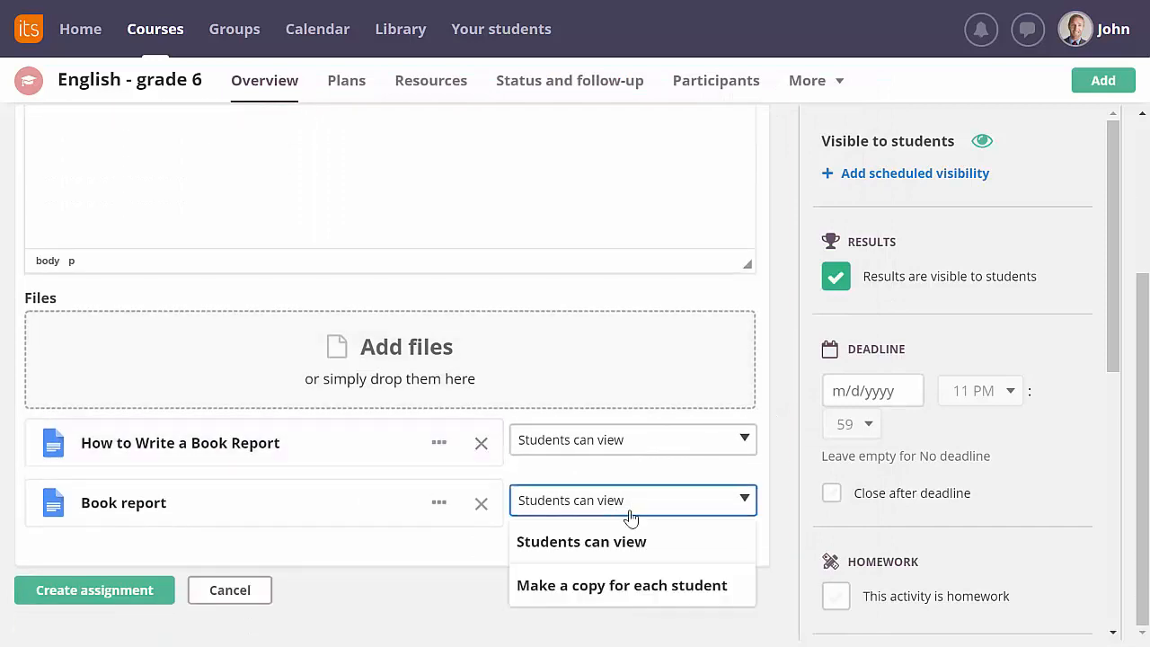
pyautogui.click(635, 590)
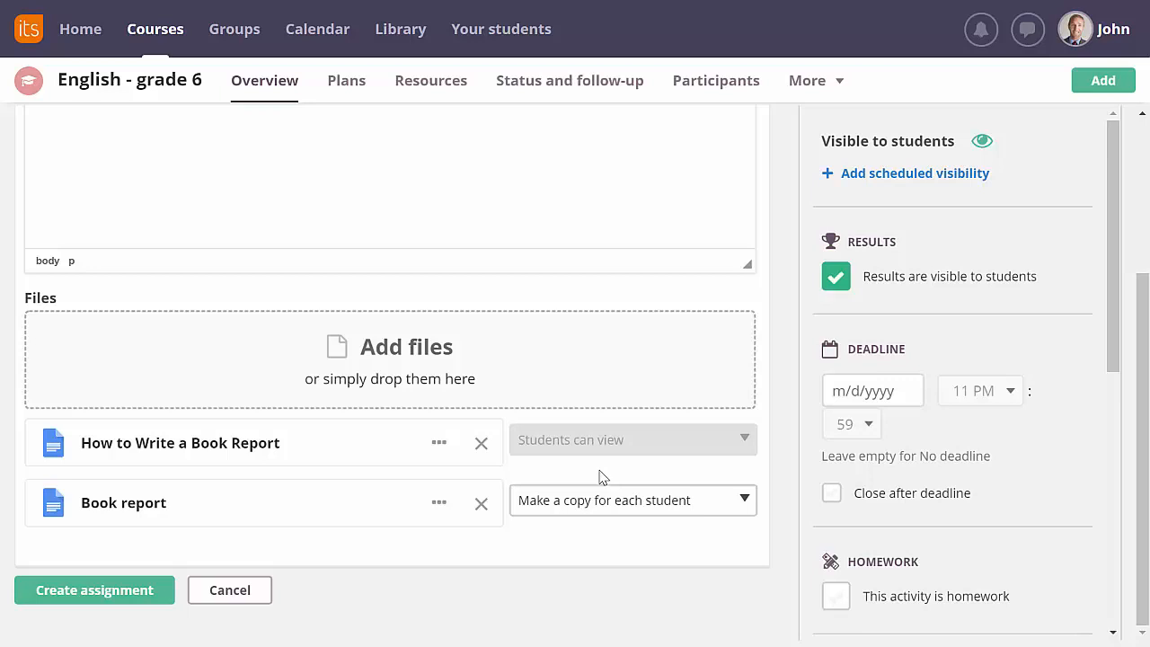
pyautogui.click(901, 391)
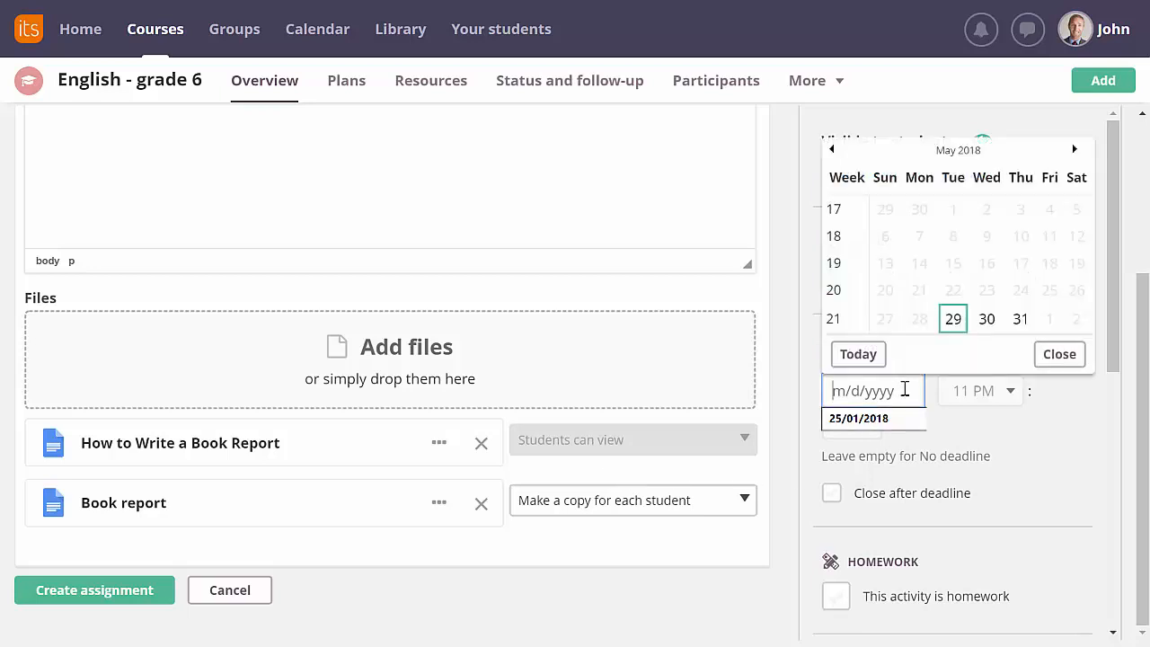
pyautogui.click(1020, 320)
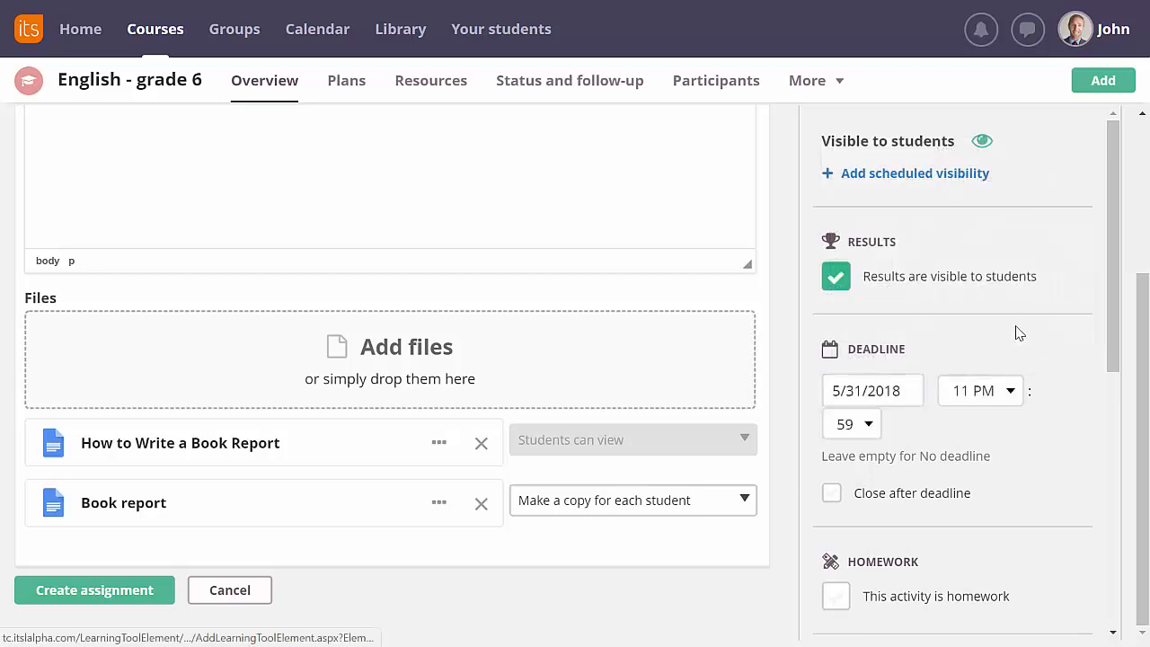
# Choose the Score assessment scale with a maximum score of 100 and create the assignment
pyautogui.scroll(-2, 976, 453)
pyautogui.scroll(-1, 975, 457)
pyautogui.click(972, 451)
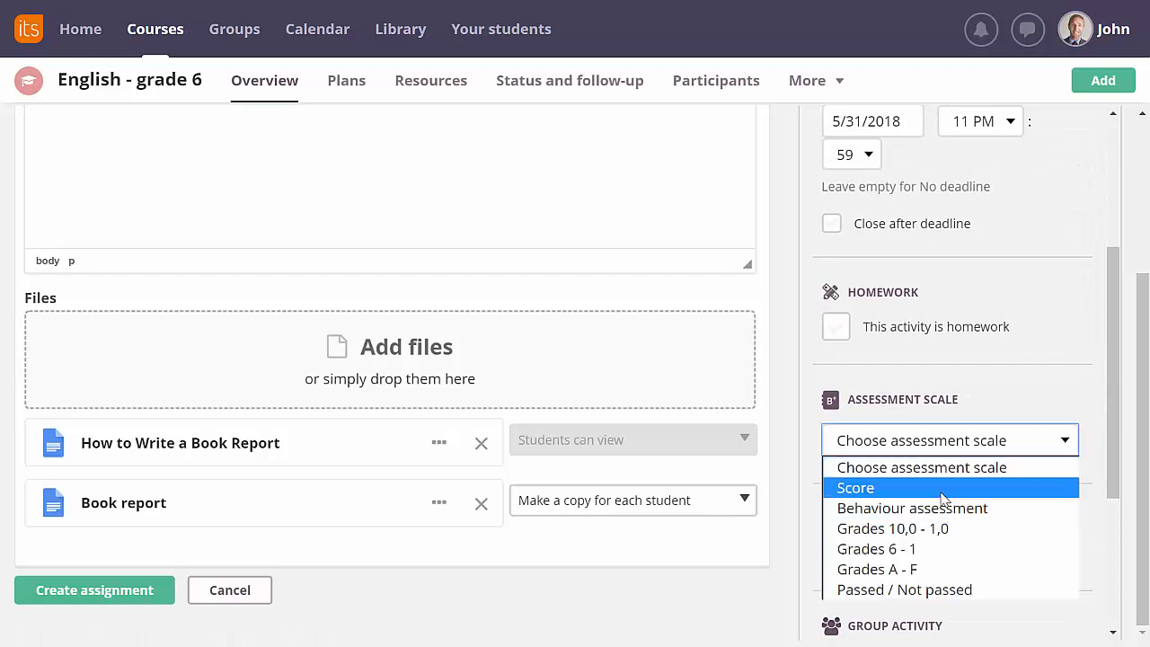
pyautogui.click(943, 499)
pyautogui.scroll(-1, 870, 439)
pyautogui.click(852, 415)
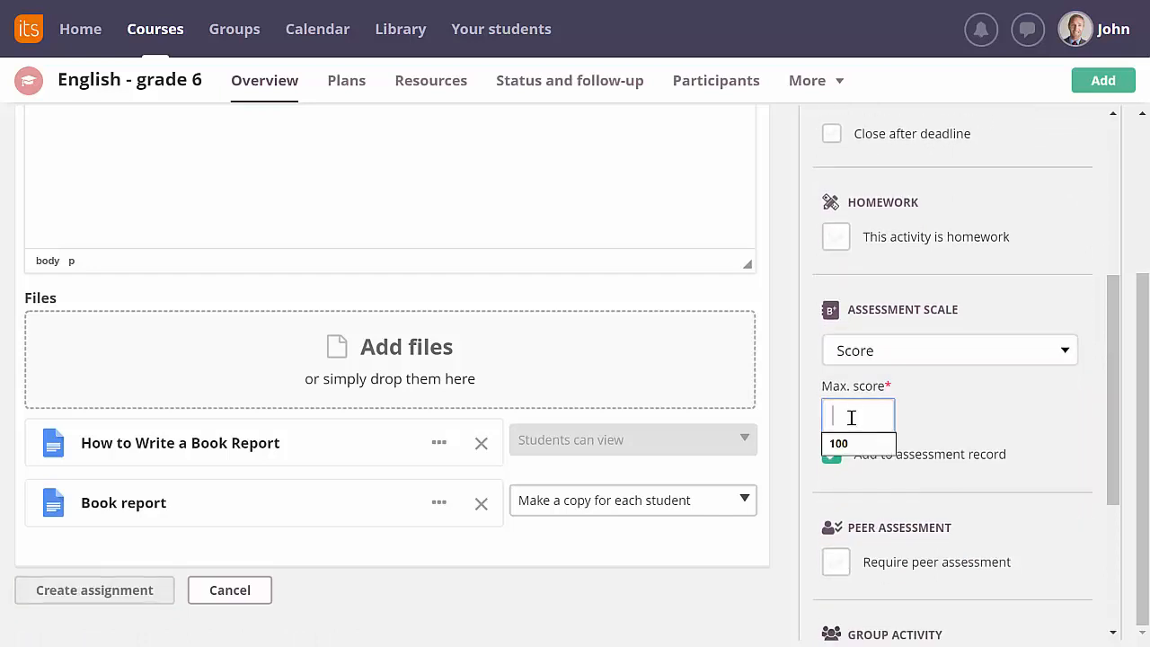
pyautogui.write('100')
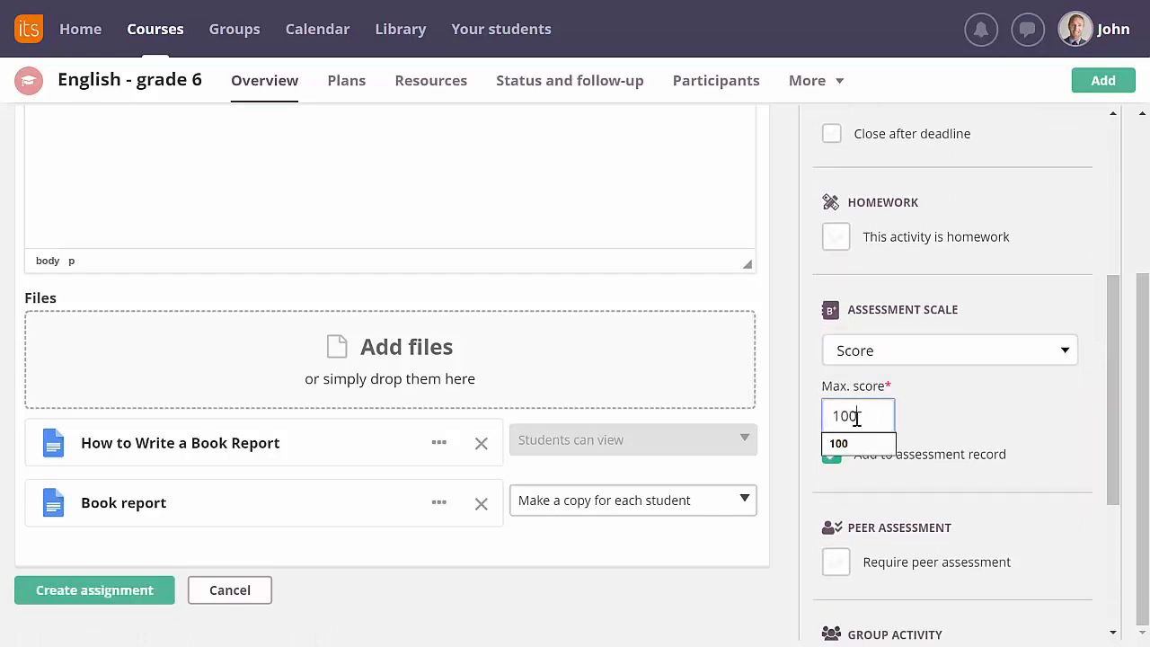
pyautogui.scroll(-2, 955, 436)
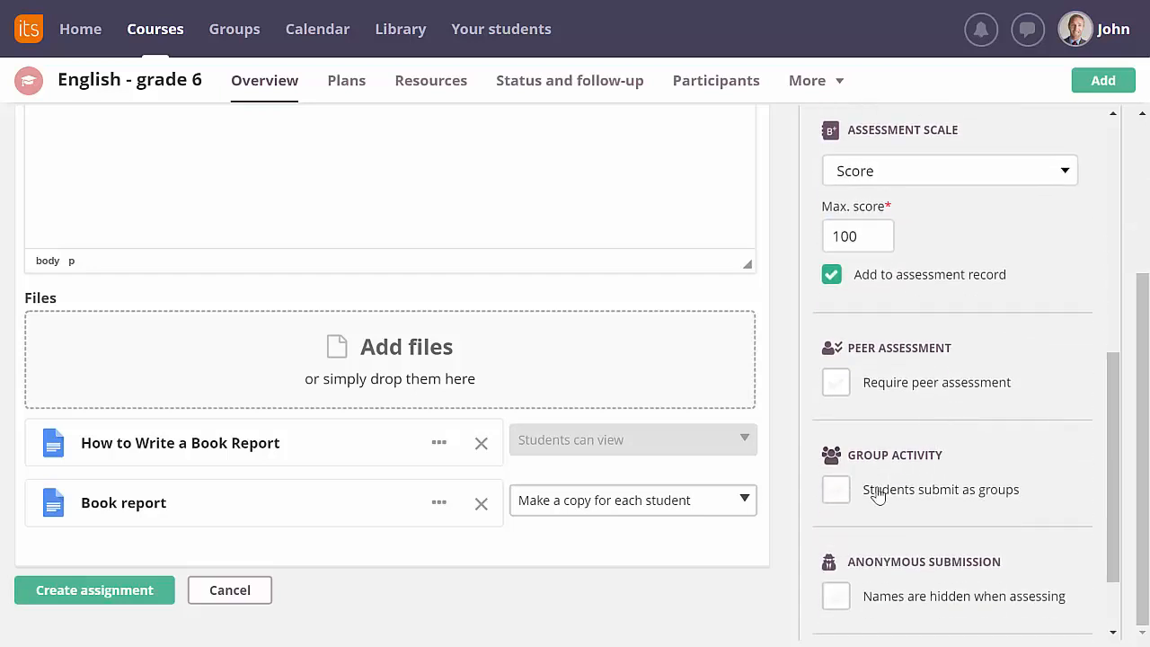
pyautogui.click(94, 600)
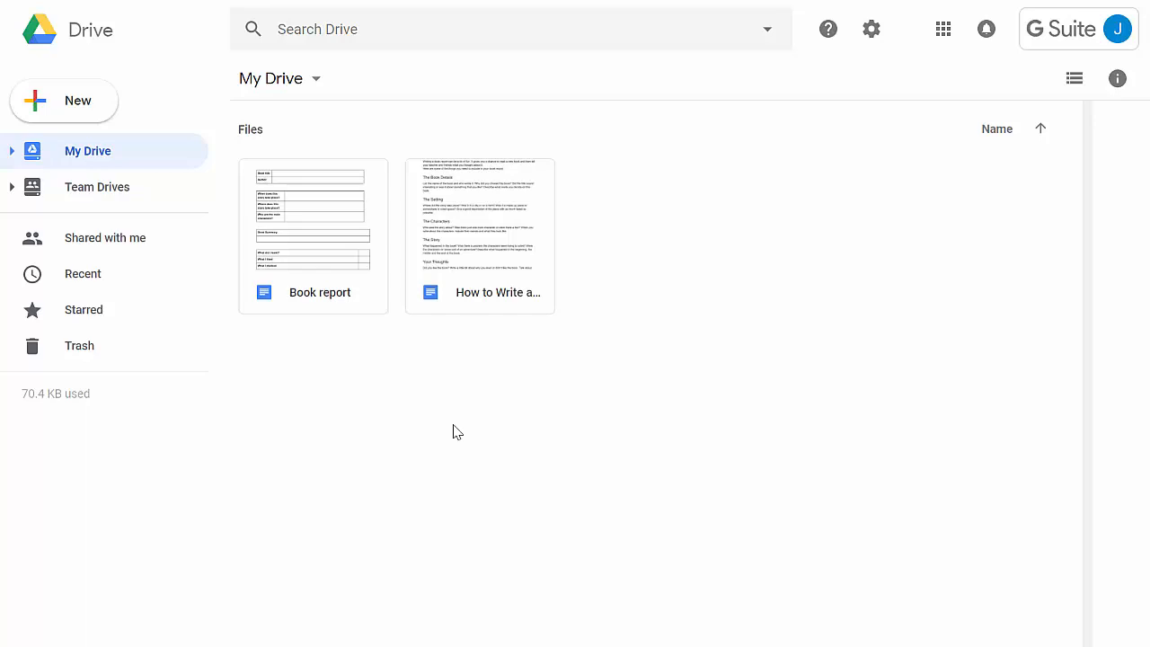
# In Google Drive, open the shared Book report folder and look into its Template folder
pyautogui.click(74, 247)
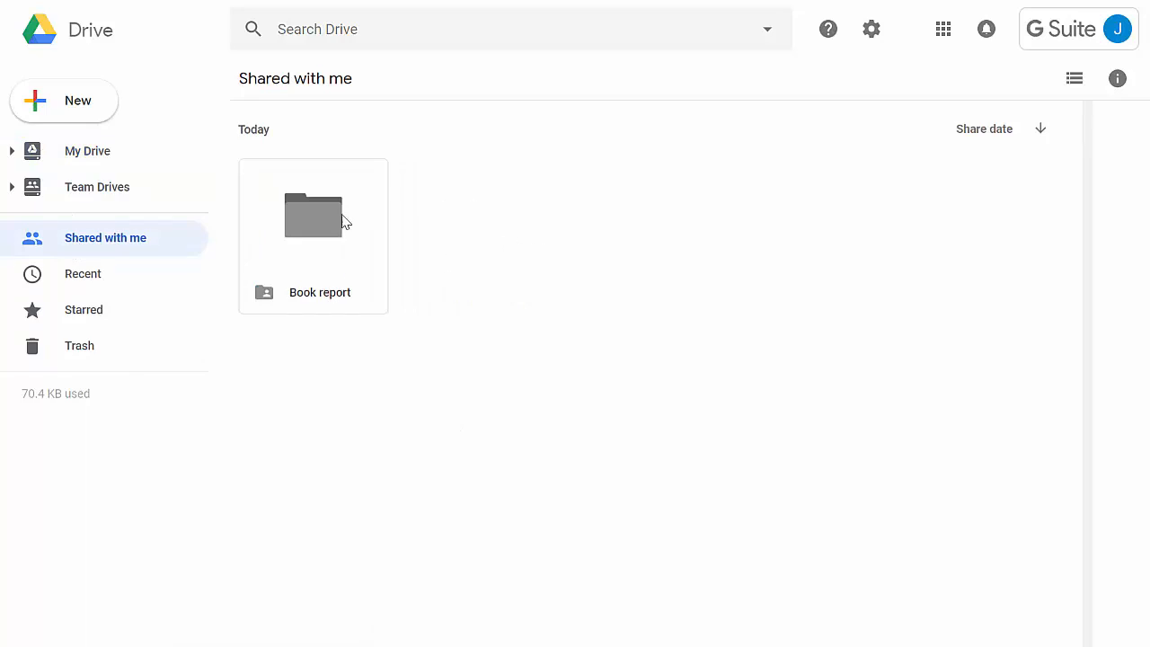
pyautogui.doubleClick(313, 232)
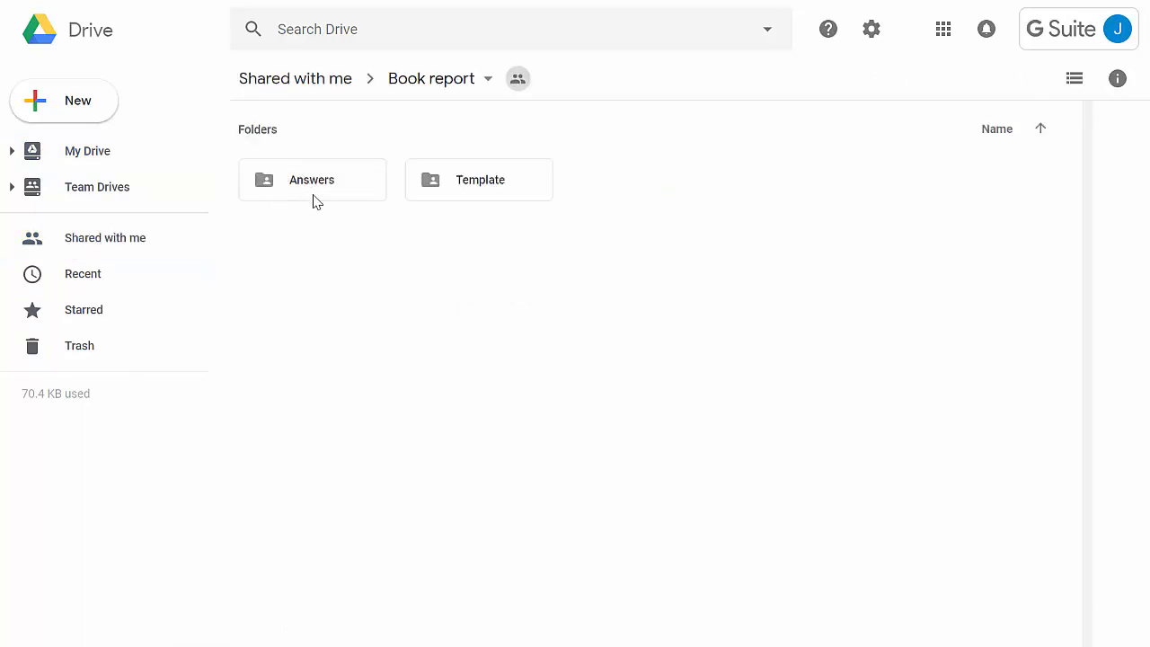
pyautogui.doubleClick(482, 191)
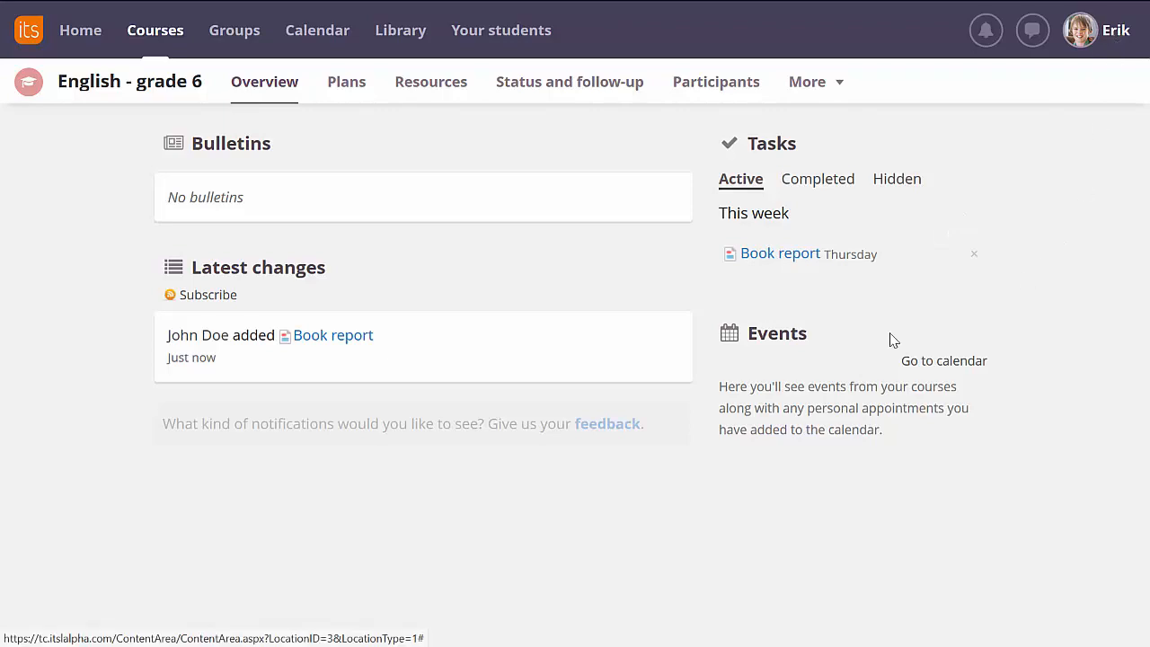
# In the student's itslearning course, open the Book report task, view the "How to Write a Book Report" file and close it
pyautogui.click(763, 256)
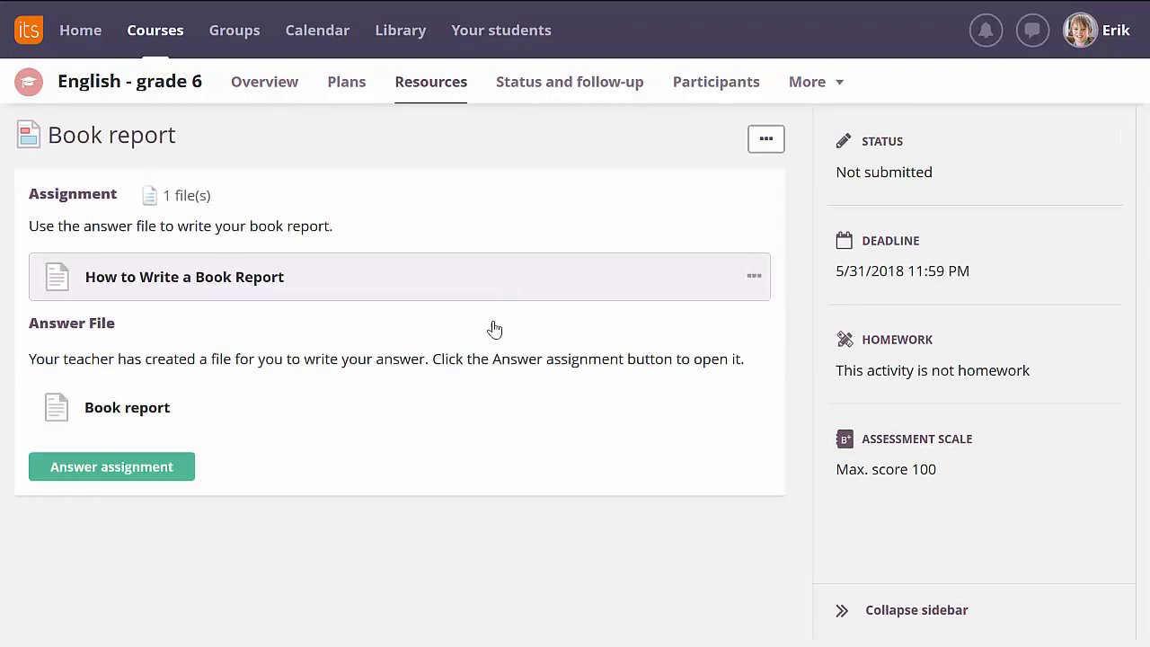
pyautogui.click(238, 301)
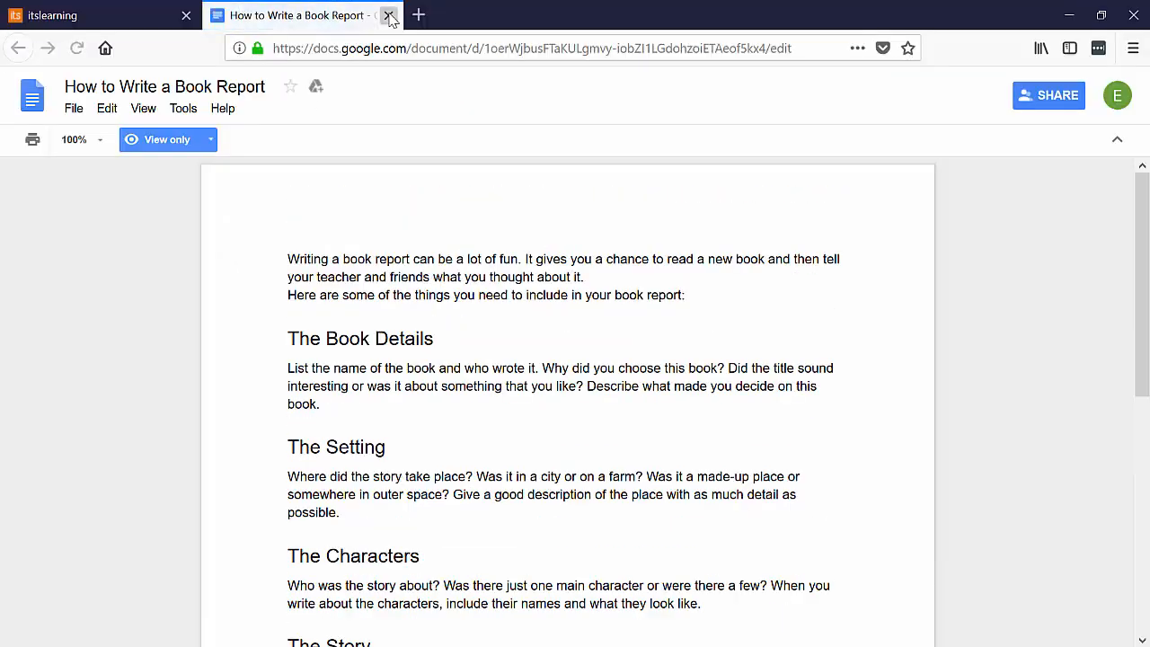
pyautogui.click(388, 15)
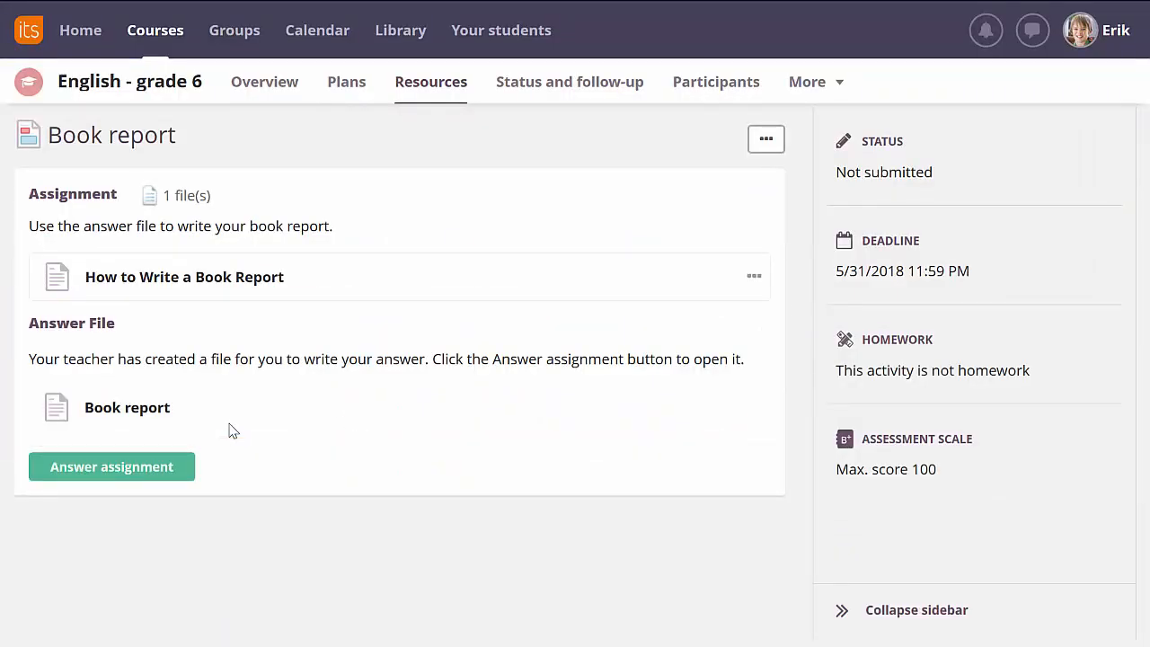
# Answer the assignment by filling in the book title "Jaws" and the author "Peter Benchley" in the answer file, then close the file
pyautogui.click(79, 470)
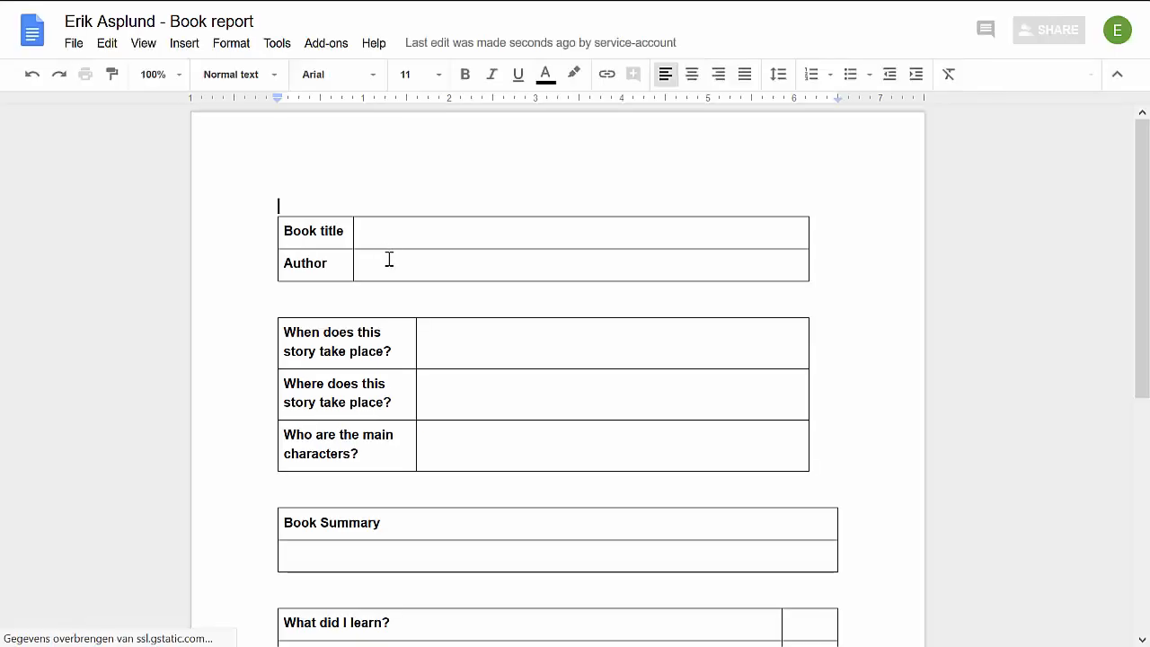
pyautogui.click(389, 235)
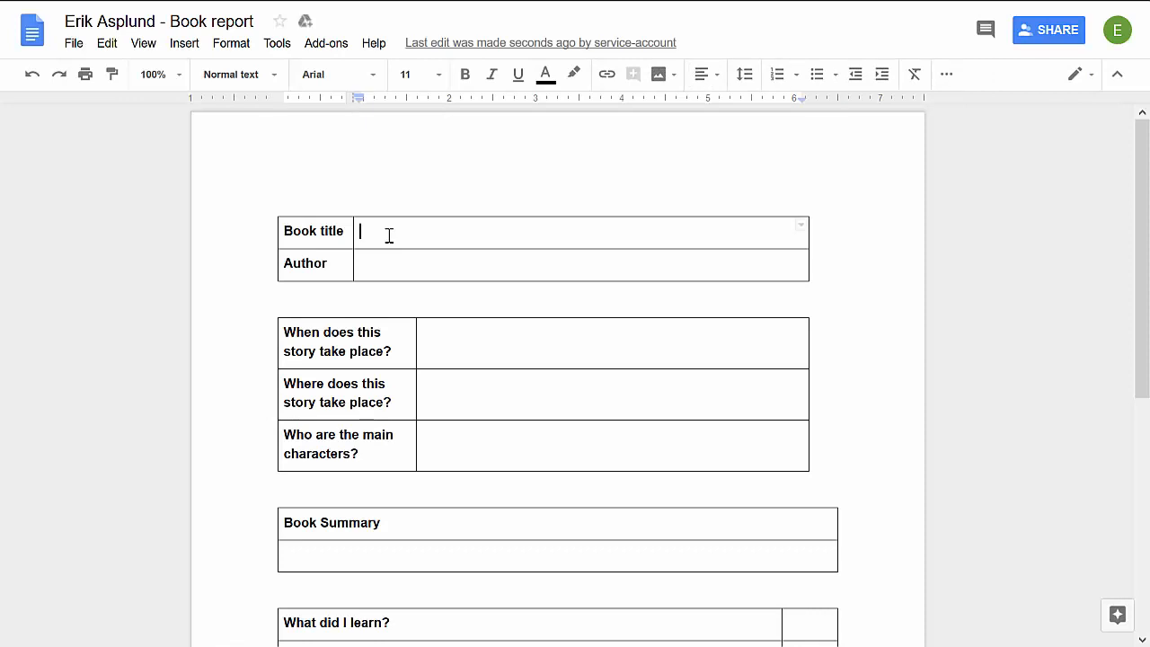
pyautogui.write('Jaws')
pyautogui.press('Tab')
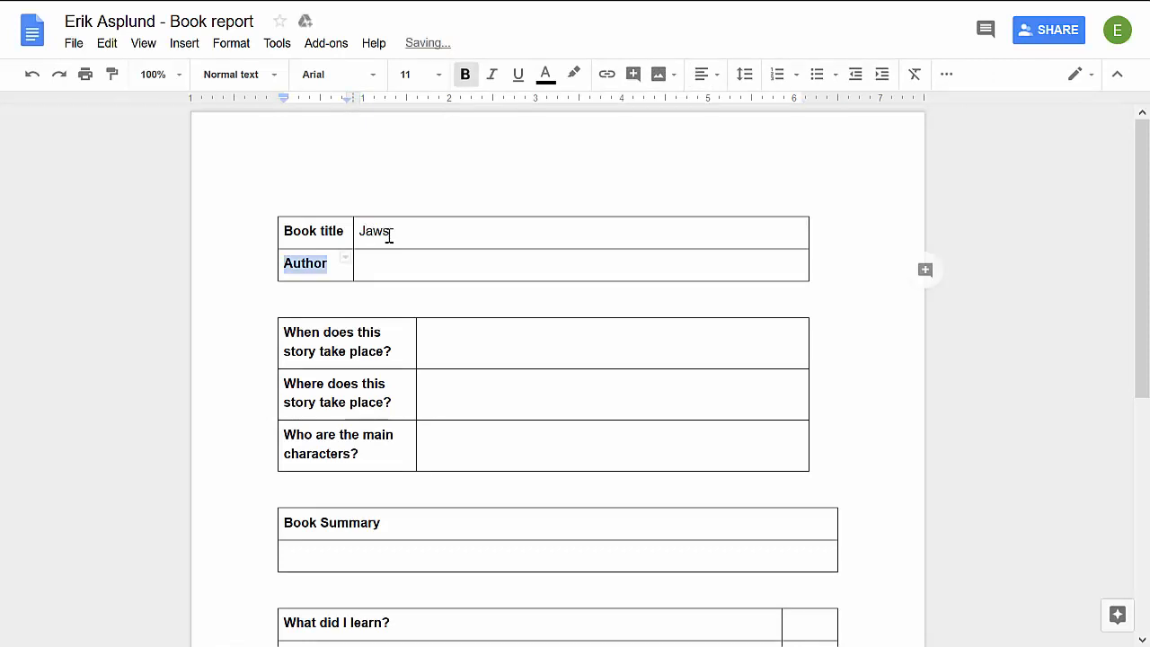
pyautogui.press('Tab')
pyautogui.write('Peter ')
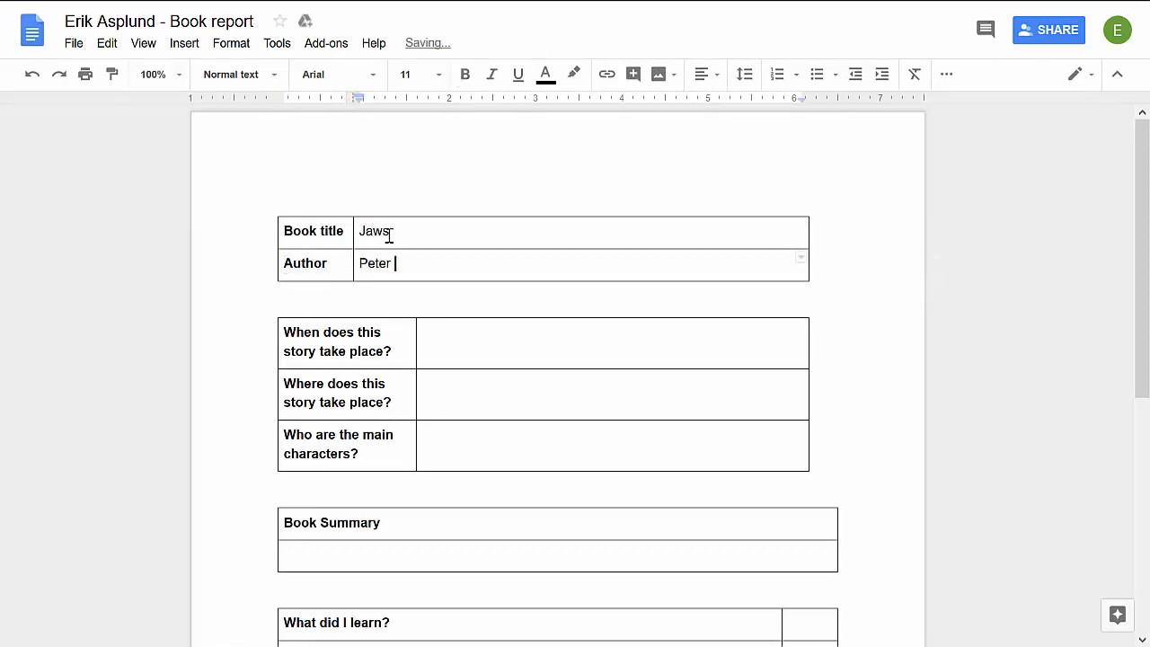
pyautogui.write('Benchley')
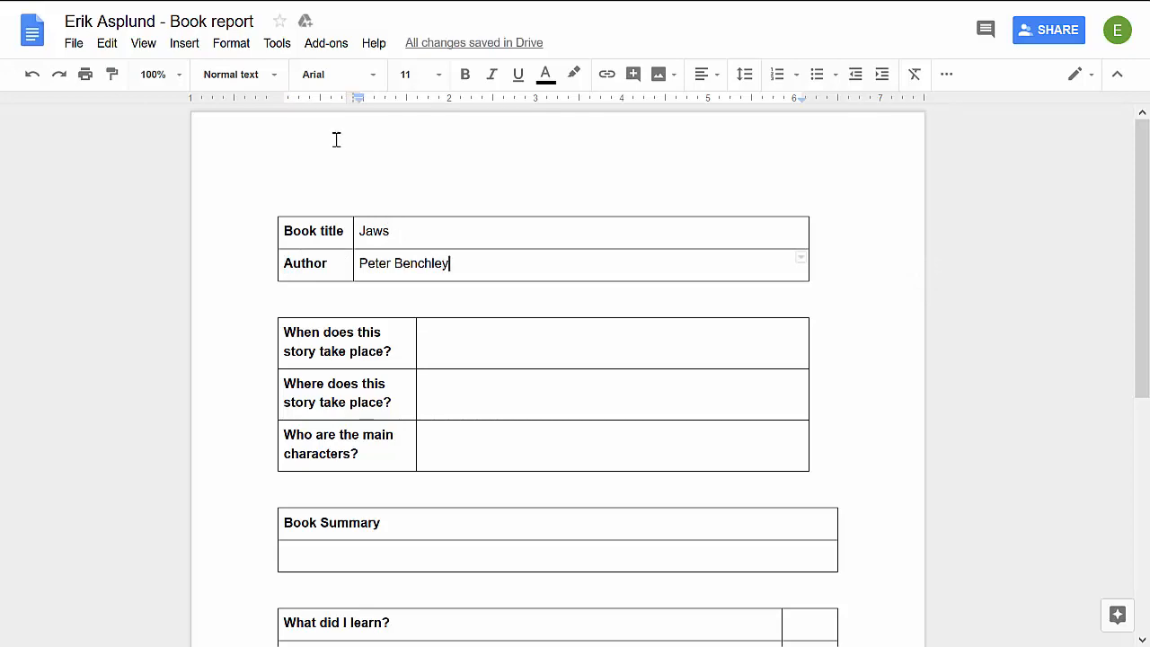
pyautogui.moveTo(497, 13)
pyautogui.click(388, 15)
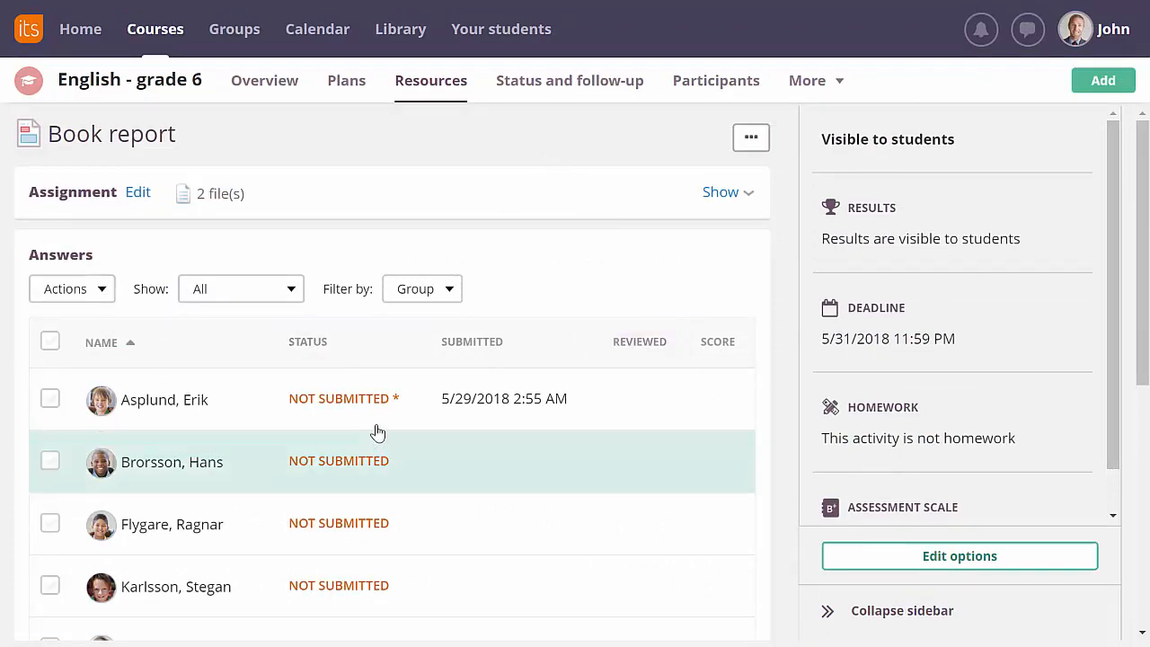
# In the teacher's view of the assignment, examine the student answers list and highlight the "Saved as draft" note beneath it
pyautogui.scroll(-5, 401, 406)
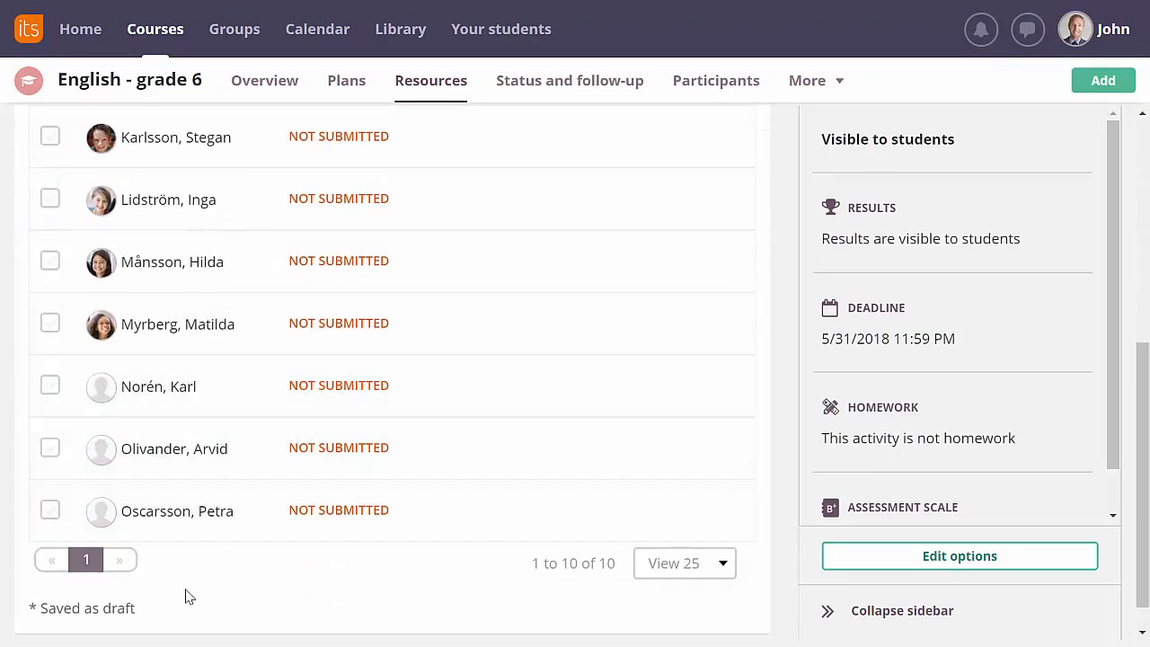
pyautogui.moveTo(142, 616); pyautogui.dragTo(31, 611)
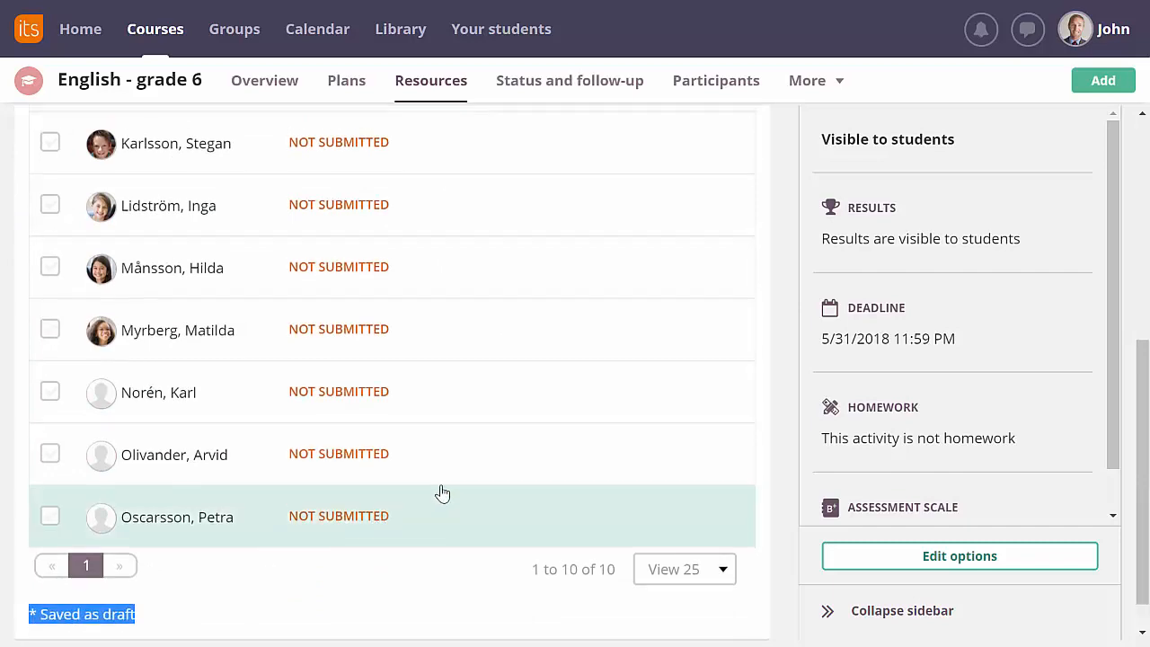
# Open the first student's draft answer from the answers list, look through it and open it in Google Docs
pyautogui.scroll(5, 441, 493)
pyautogui.click(457, 375)
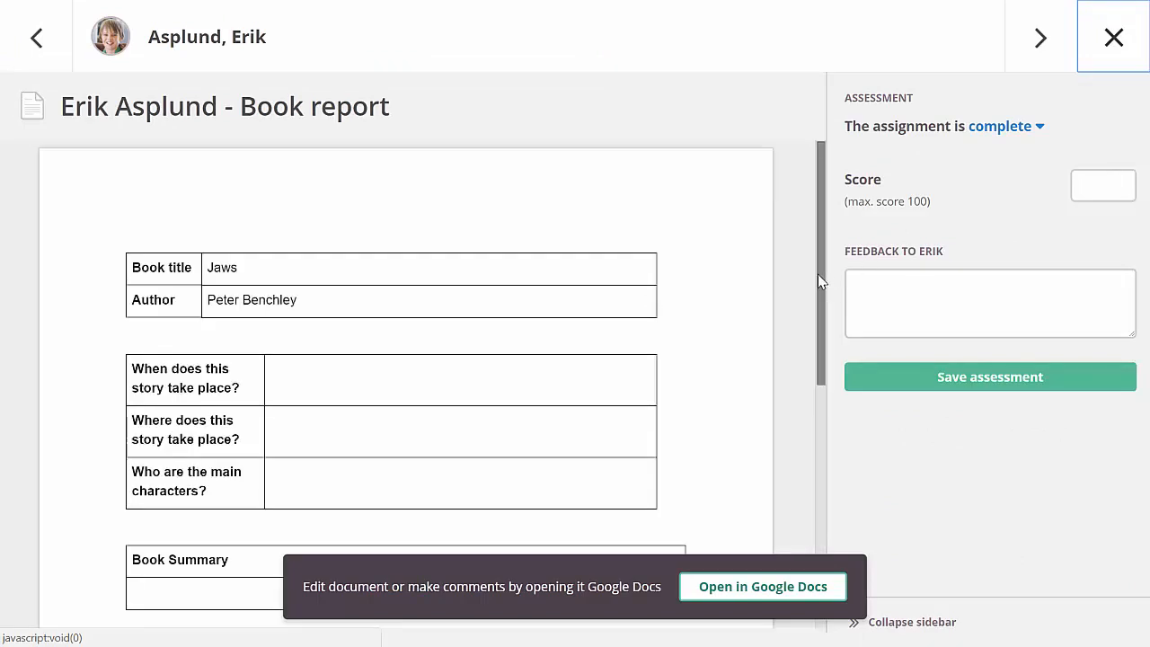
pyautogui.moveTo(821, 282)
pyautogui.mouseDown()
pyautogui.moveTo(824, 344)
pyautogui.moveTo(819, 260)
pyautogui.mouseUp()
pyautogui.click(747, 586)
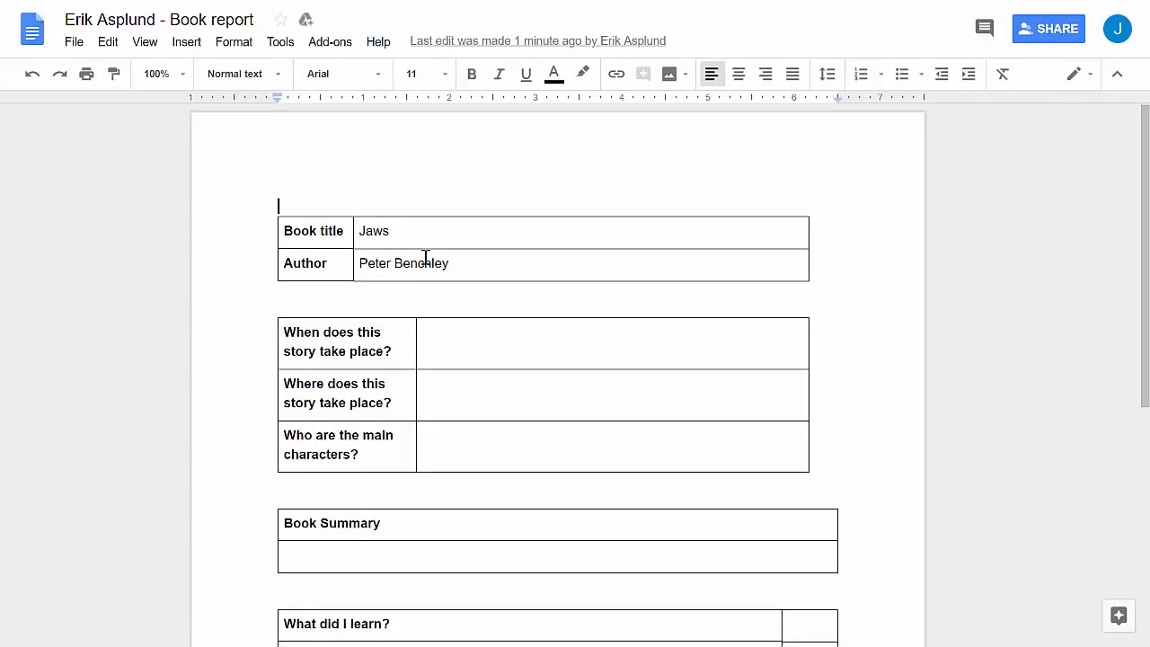
# Comment on the book title "Jaws" with "Good to see you have started" followed by the student's first name and an exclamation mark
pyautogui.doubleClick(369, 230)
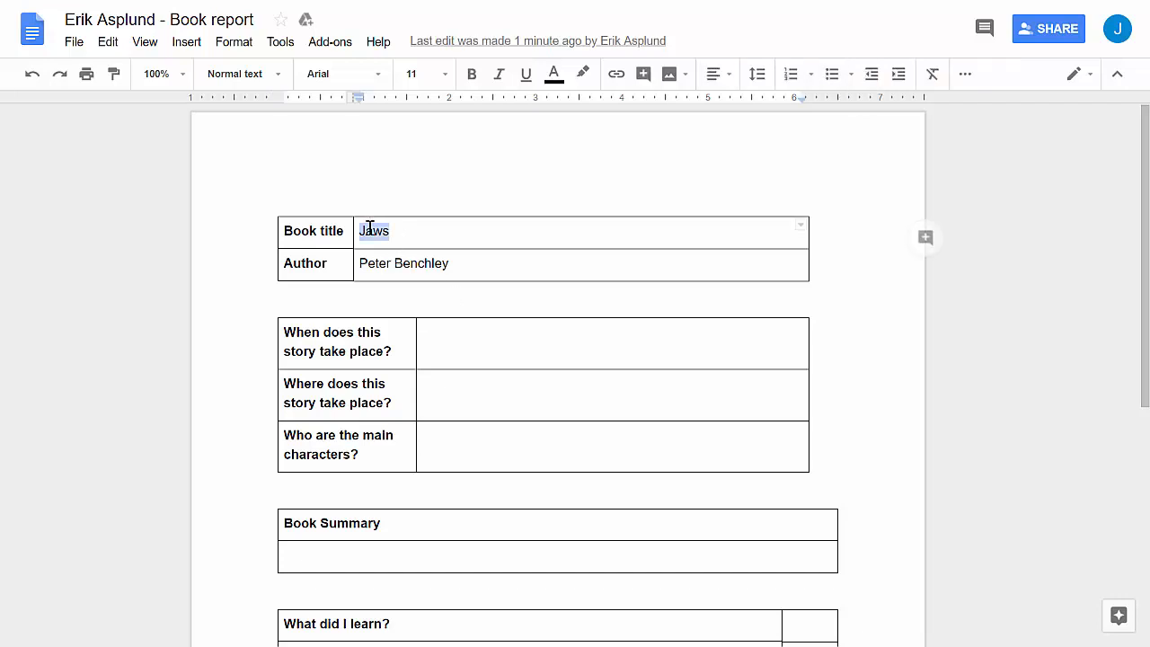
pyautogui.click(924, 239)
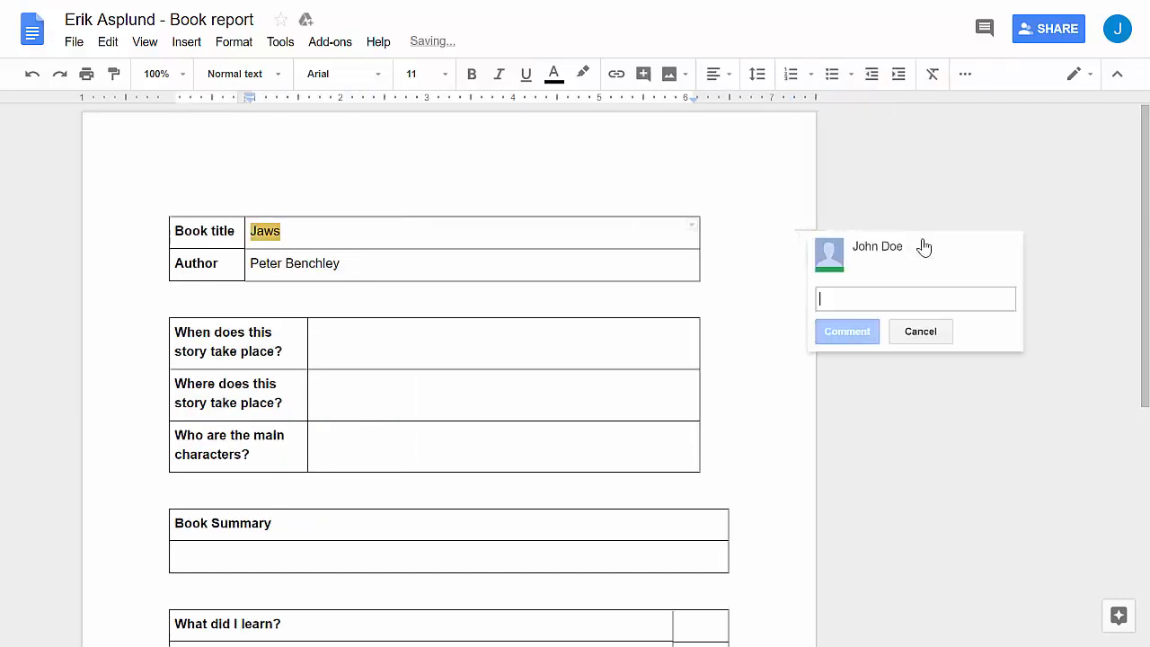
pyautogui.write('Good to see you have started Erik!')
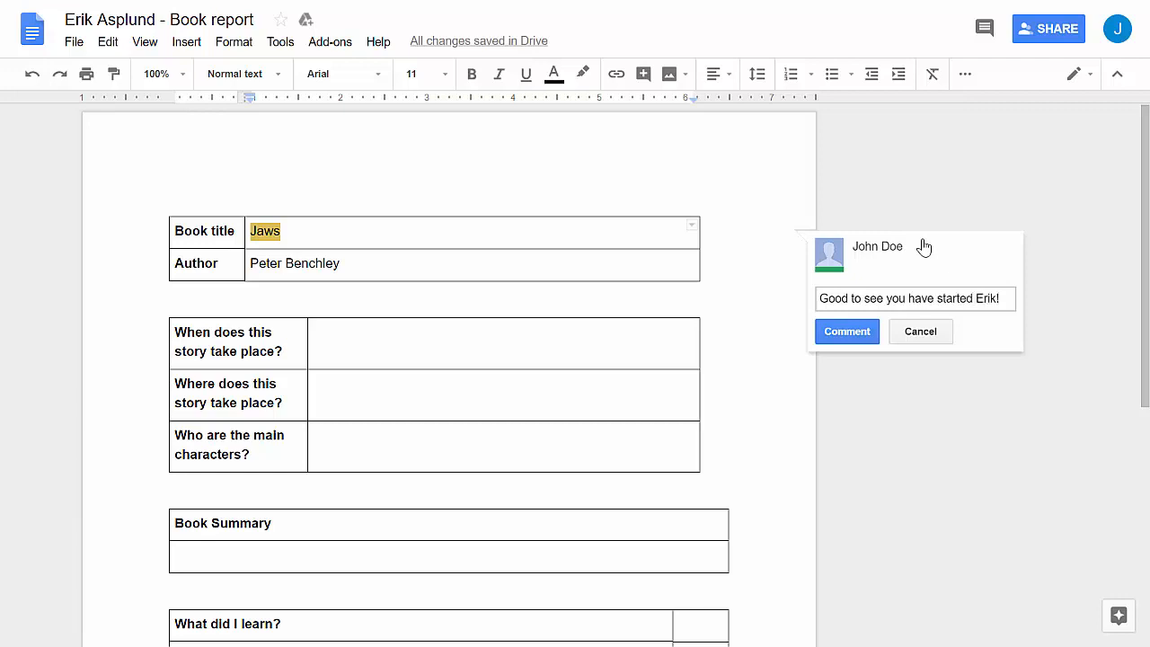
pyautogui.click(846, 332)
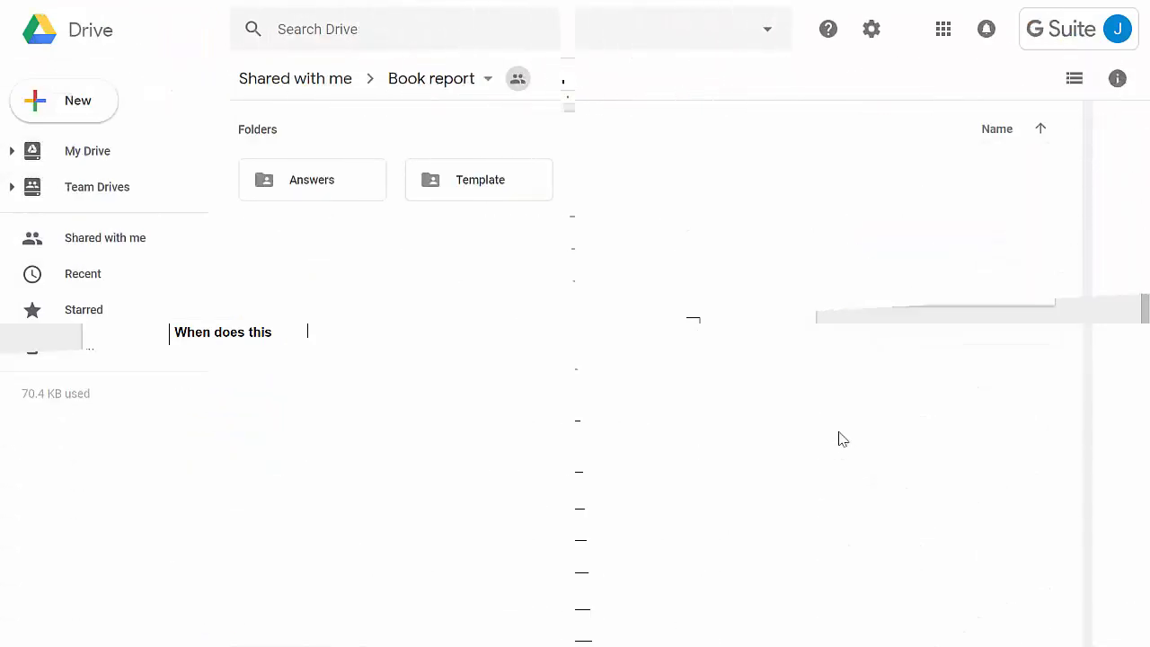
# In Google Drive, look into the Answers folder of the Book report folder and open the student's answer document
pyautogui.doubleClick(318, 180)
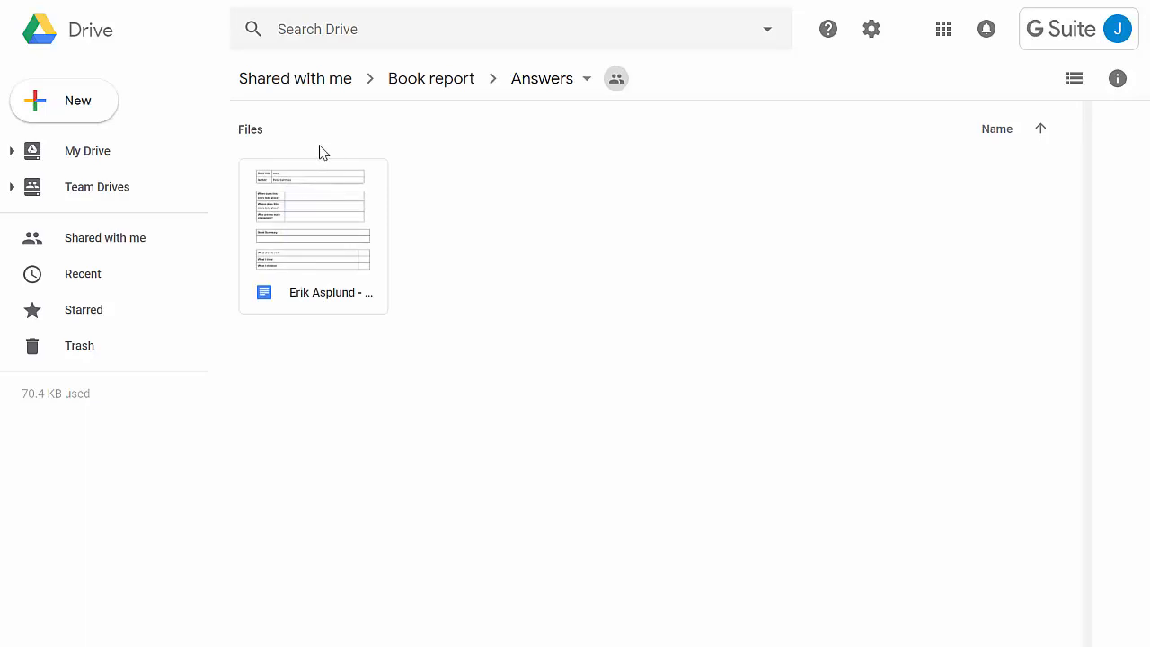
pyautogui.doubleClick(333, 301)
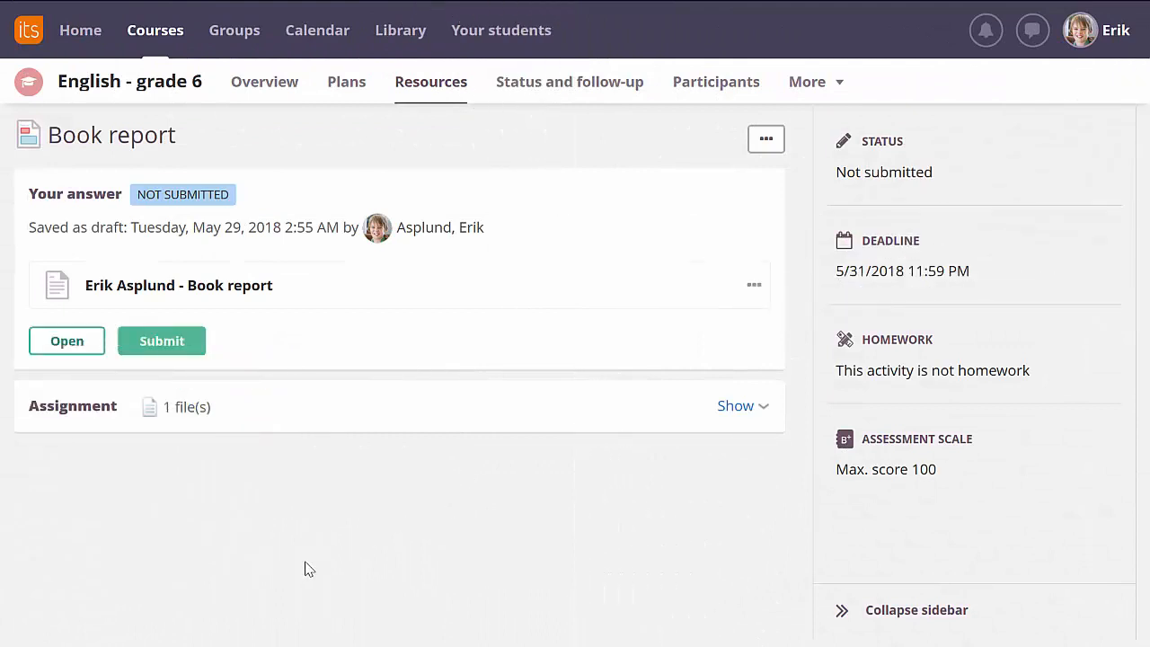
# In the student's view of the Book report assignment, open the answer file, return to the assignment and submit the answer
pyautogui.click(68, 341)
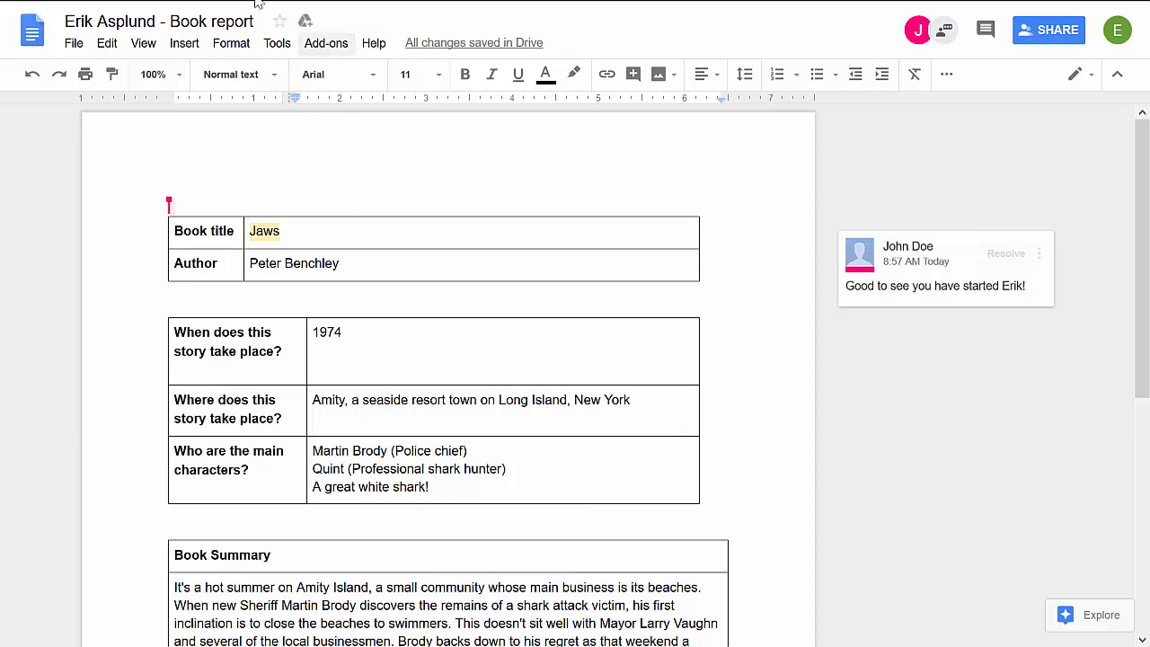
pyautogui.click(387, 17)
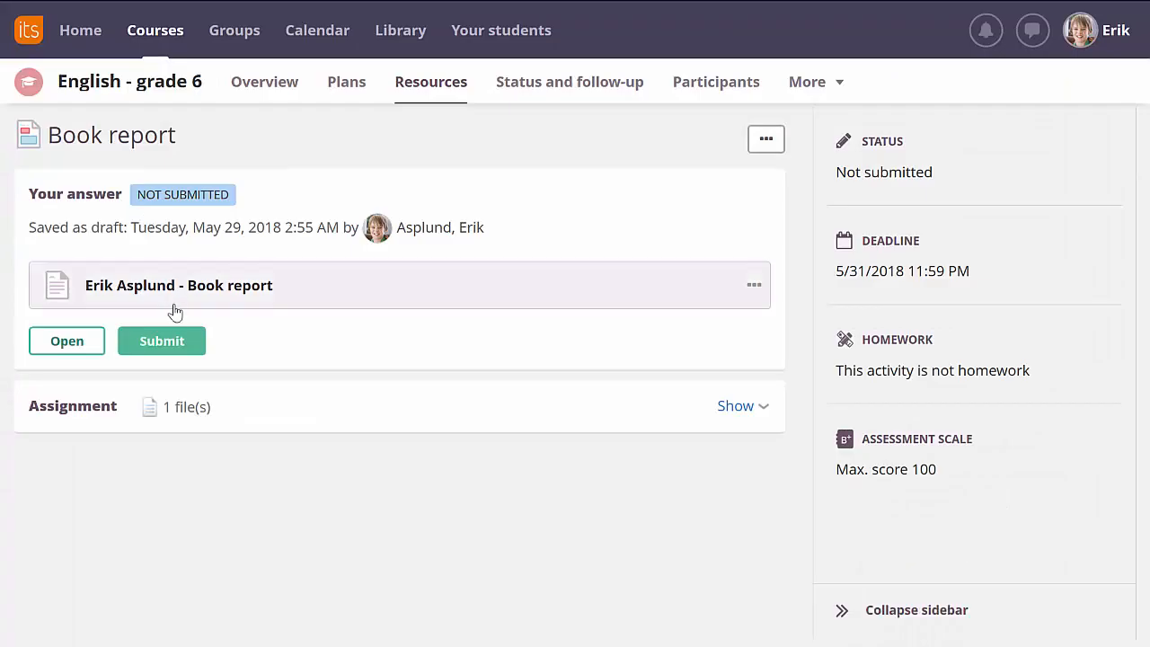
pyautogui.click(165, 342)
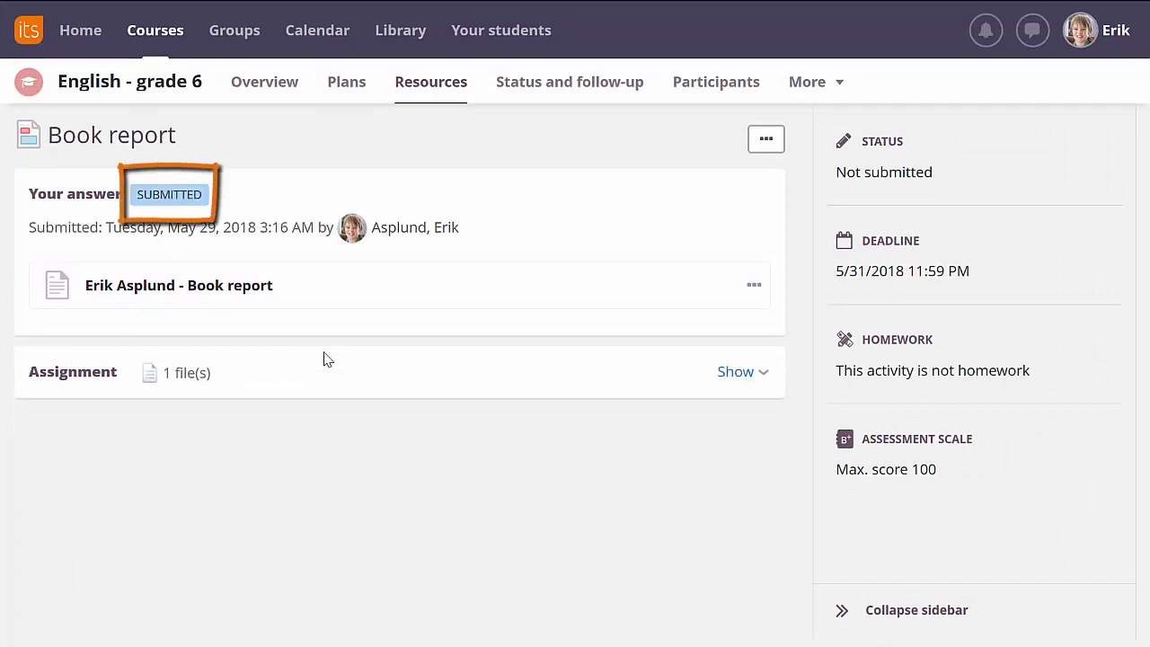
# Reopen the submitted answer file as the student and check the document's access details
pyautogui.click(147, 291)
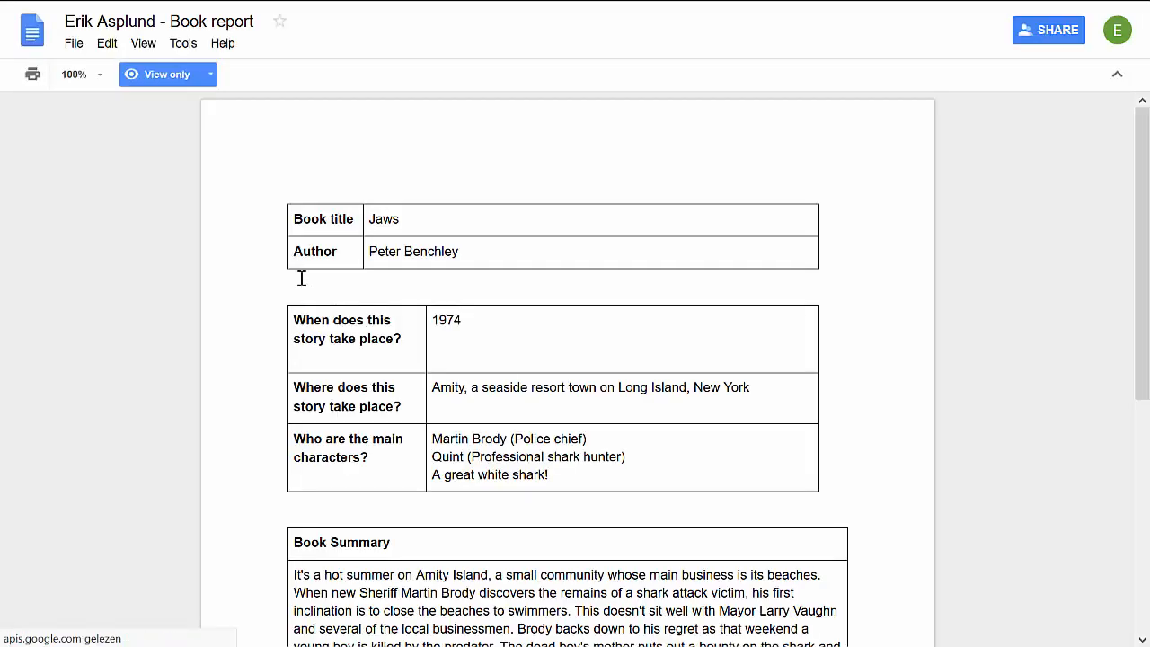
pyautogui.click(176, 83)
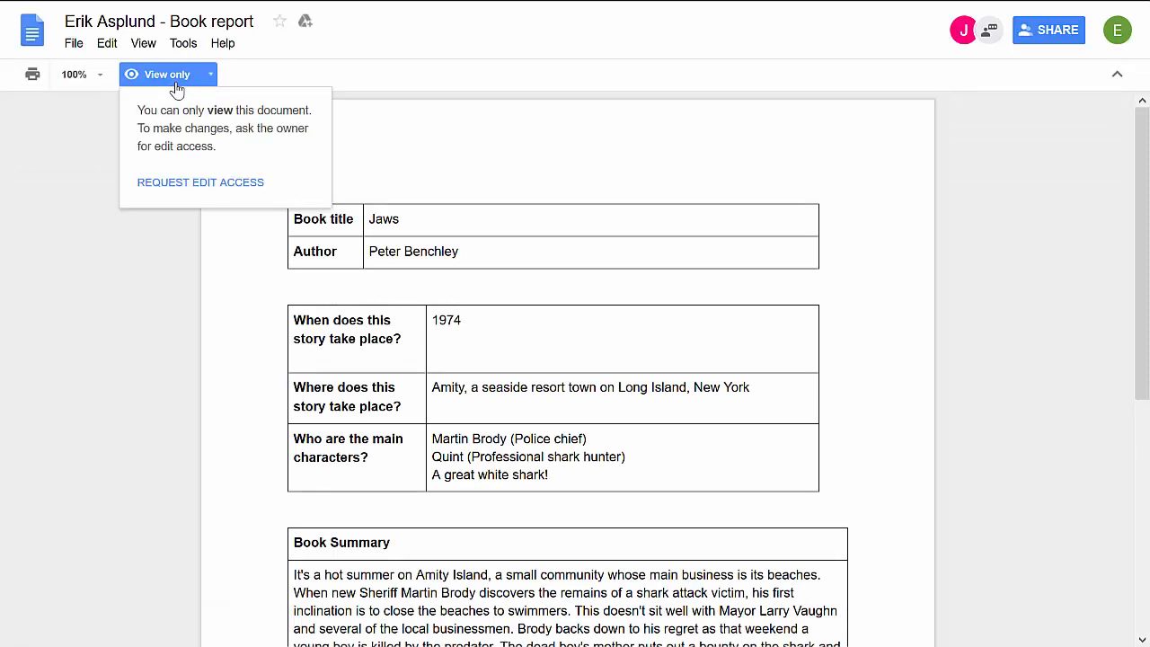
pyautogui.click(175, 90)
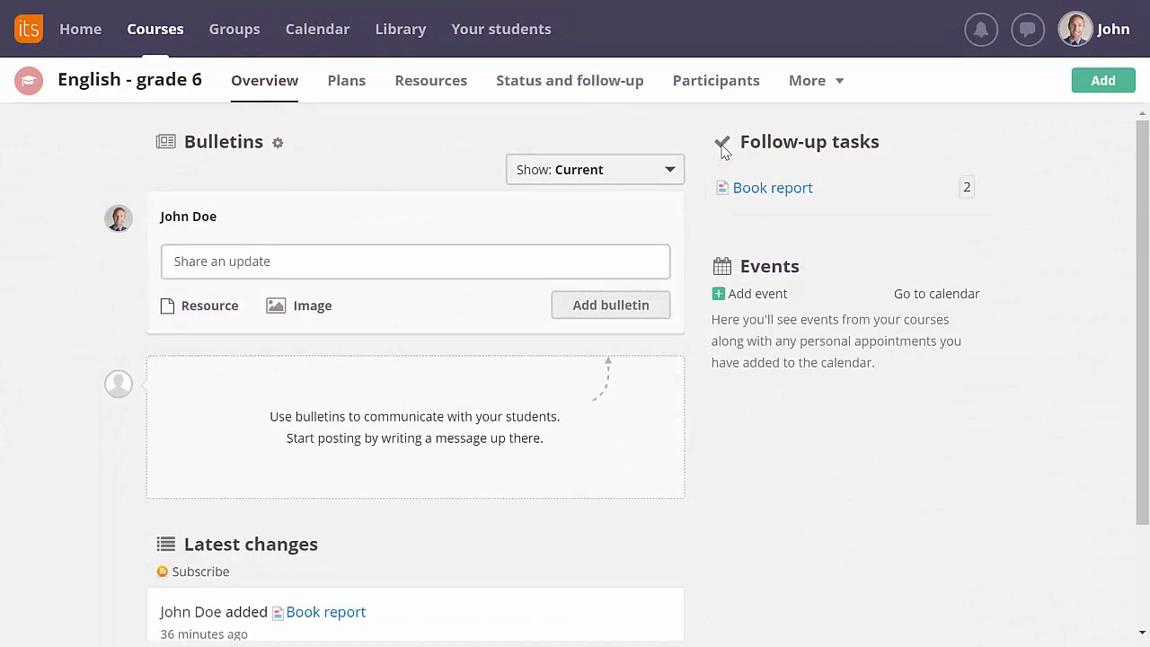
# In the teacher's course overview, open the Book report follow-up task and review the first student's submitted answer
pyautogui.click(753, 192)
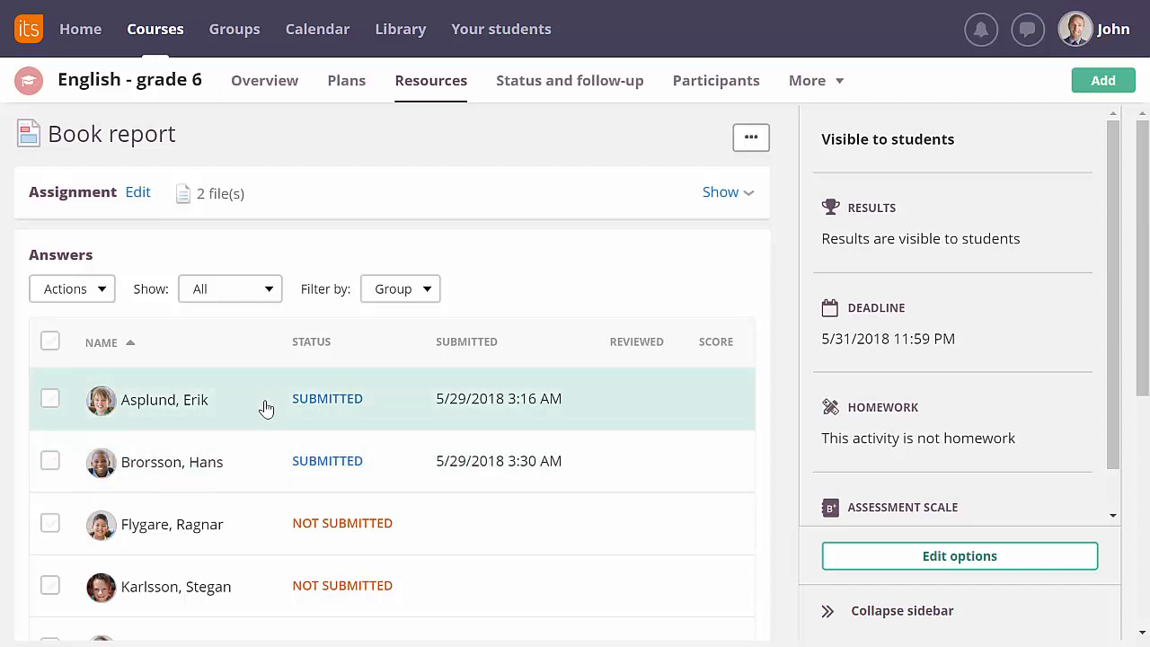
pyautogui.click(267, 405)
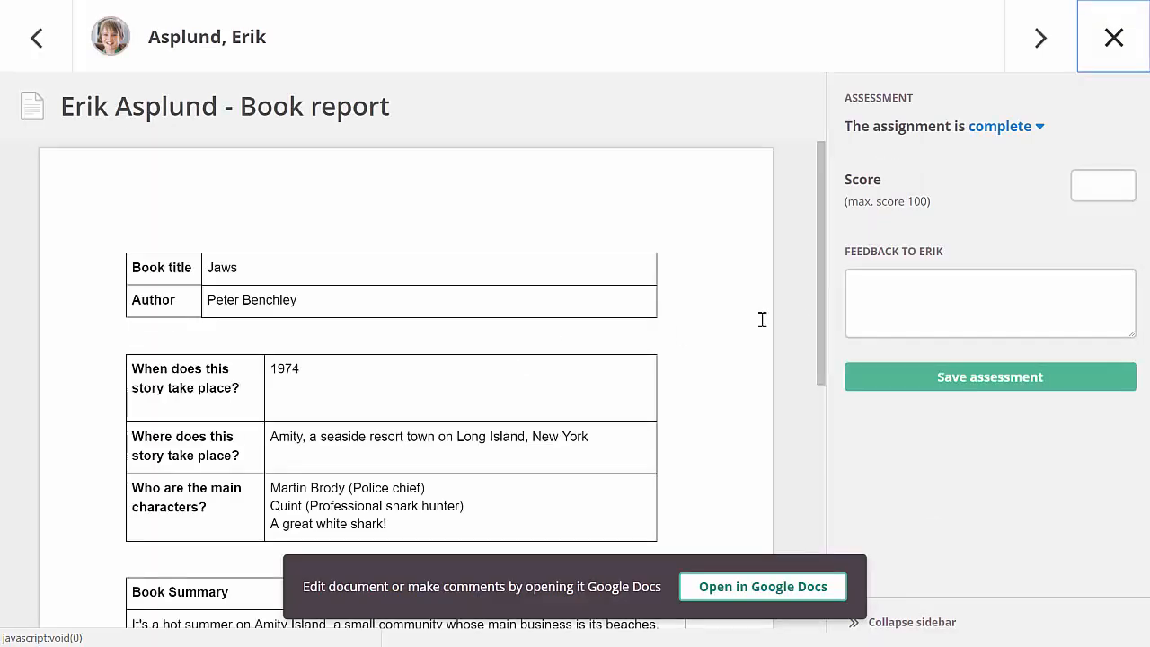
pyautogui.moveTo(820, 308); pyautogui.dragTo(800, 277)
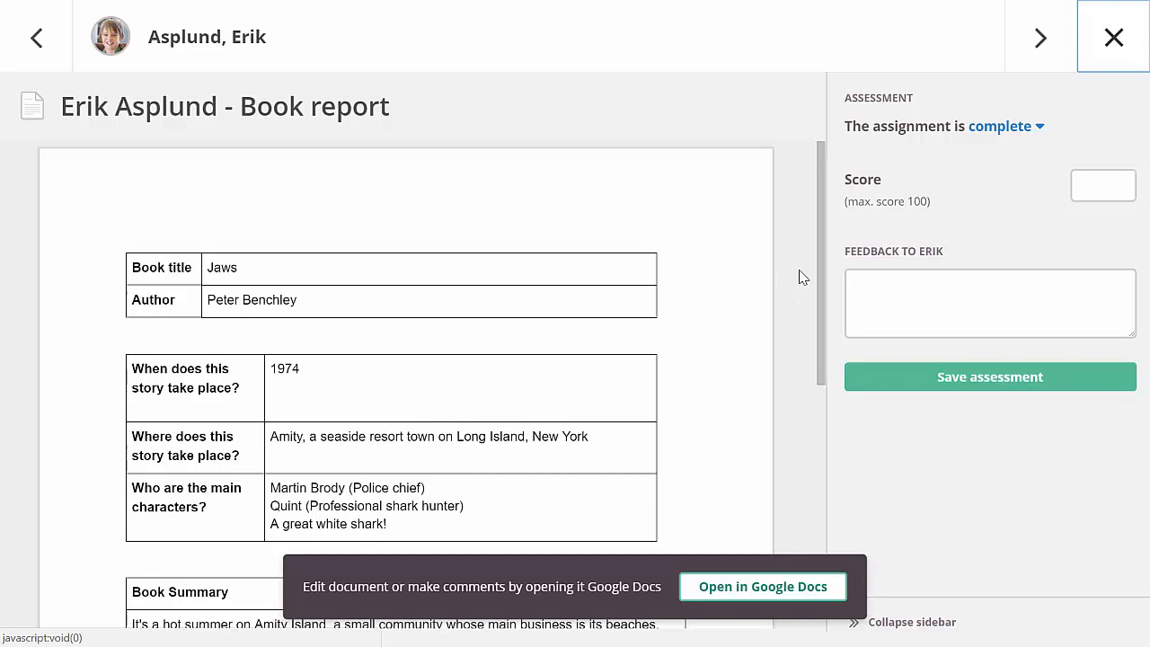
# Assess the first student's answer with a score of 80 and the feedback "Well done", and save the assessment
pyautogui.click(1091, 181)
pyautogui.write('8')
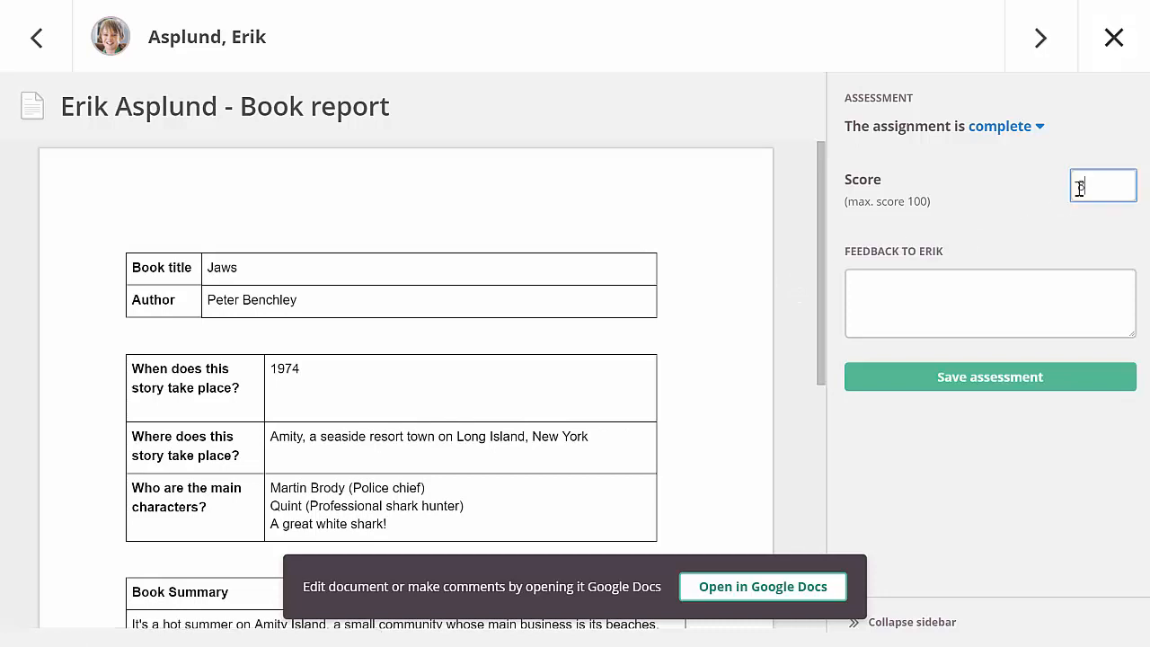
pyautogui.write('0')
pyautogui.click(999, 286)
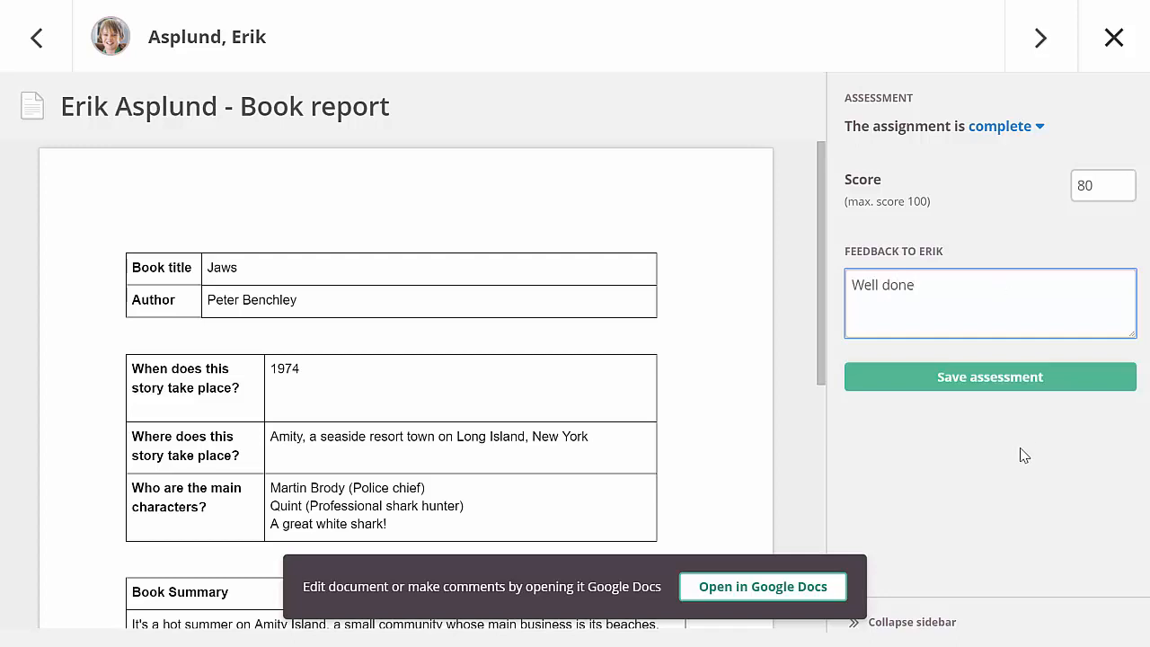
pyautogui.click(1020, 381)
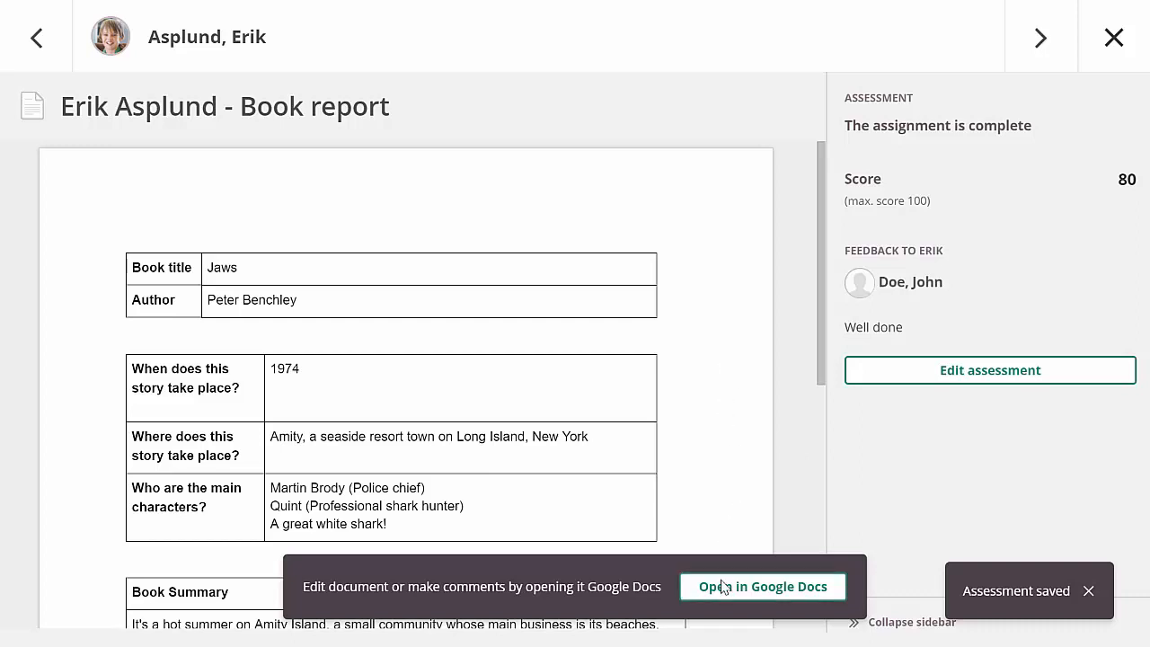
# Go to the next student's answer, the "Watership down" report, look through it and mark the assignment as Incomplete
pyautogui.click(1040, 37)
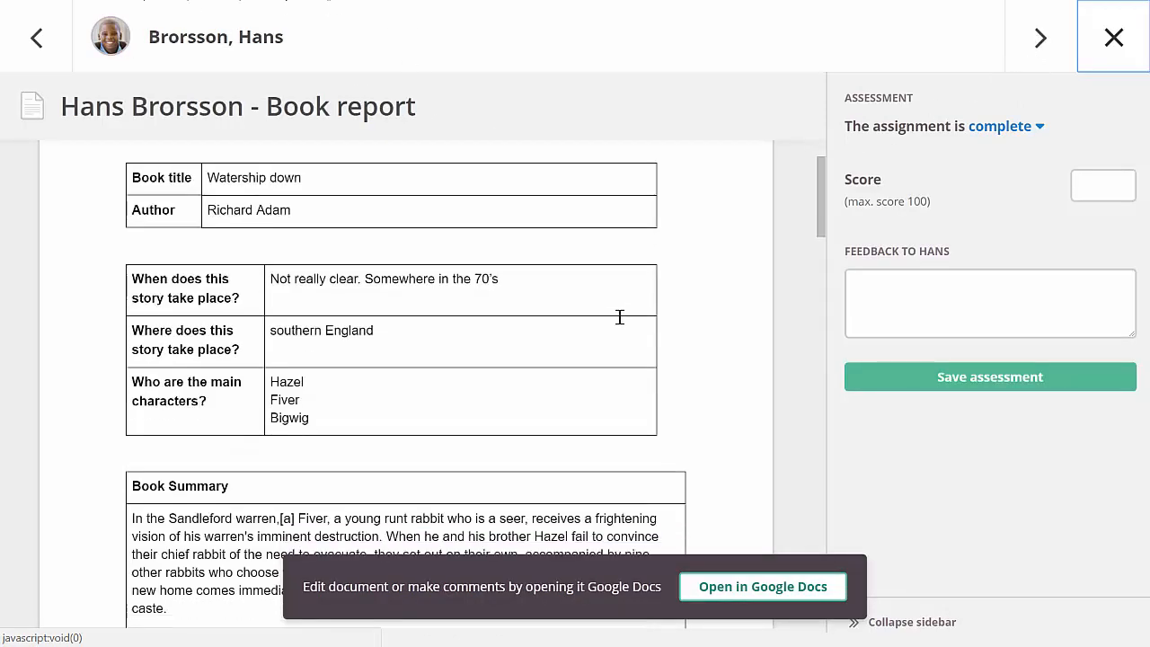
pyautogui.scroll(-1, 619, 317)
pyautogui.scroll(3, 619, 317)
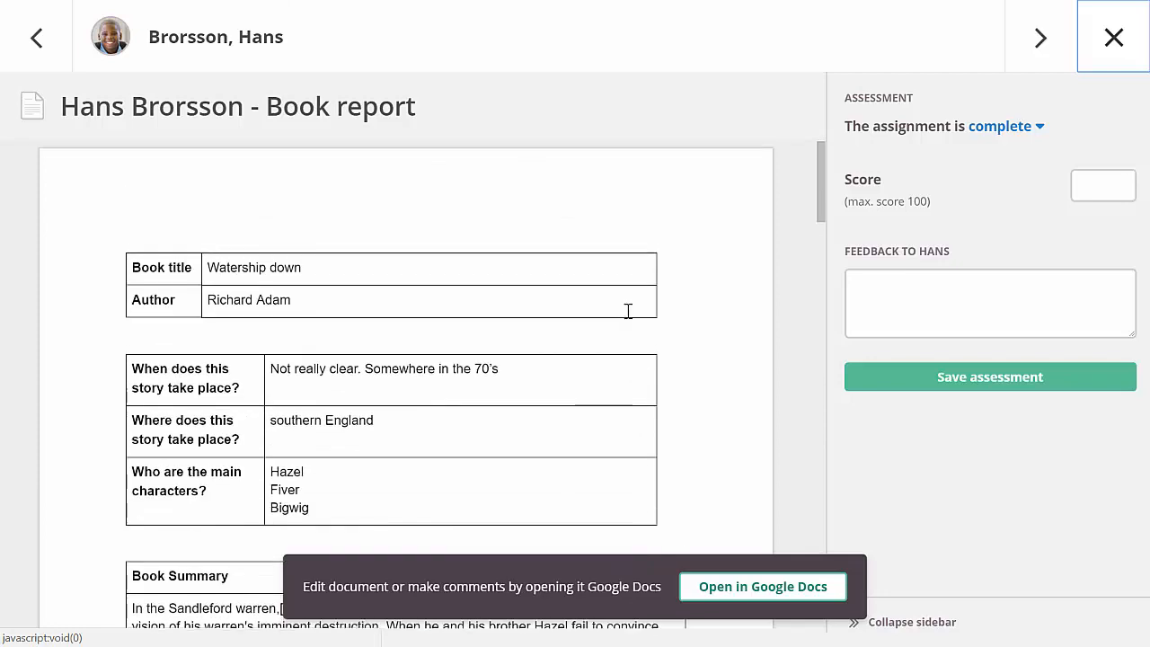
pyautogui.click(1037, 137)
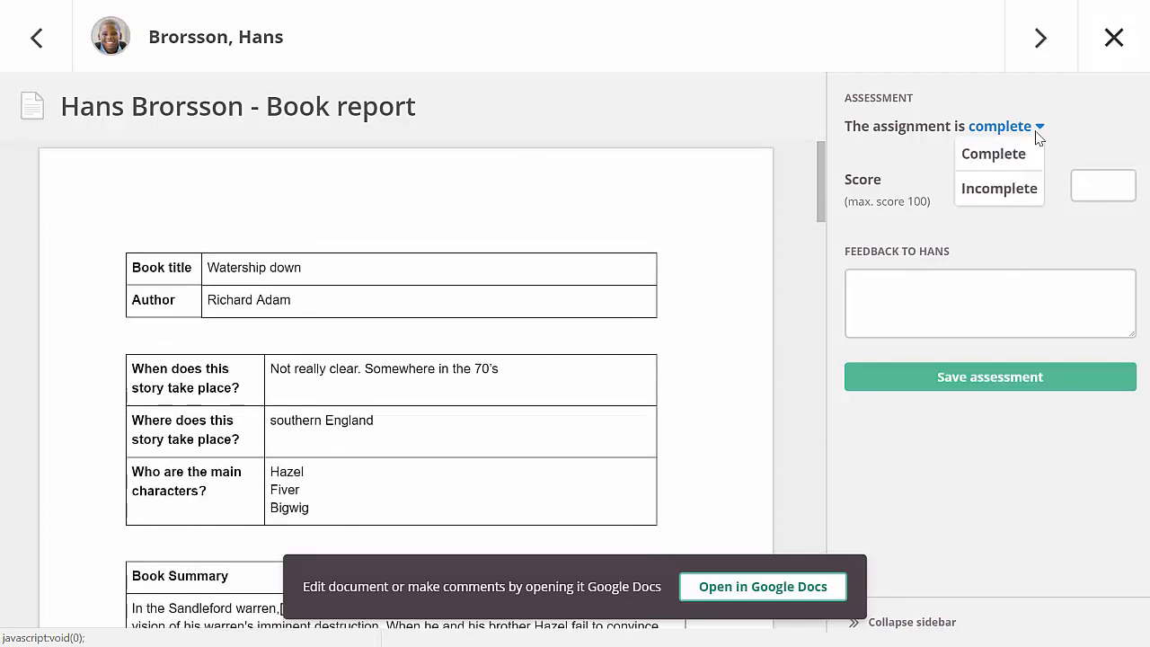
pyautogui.click(1008, 188)
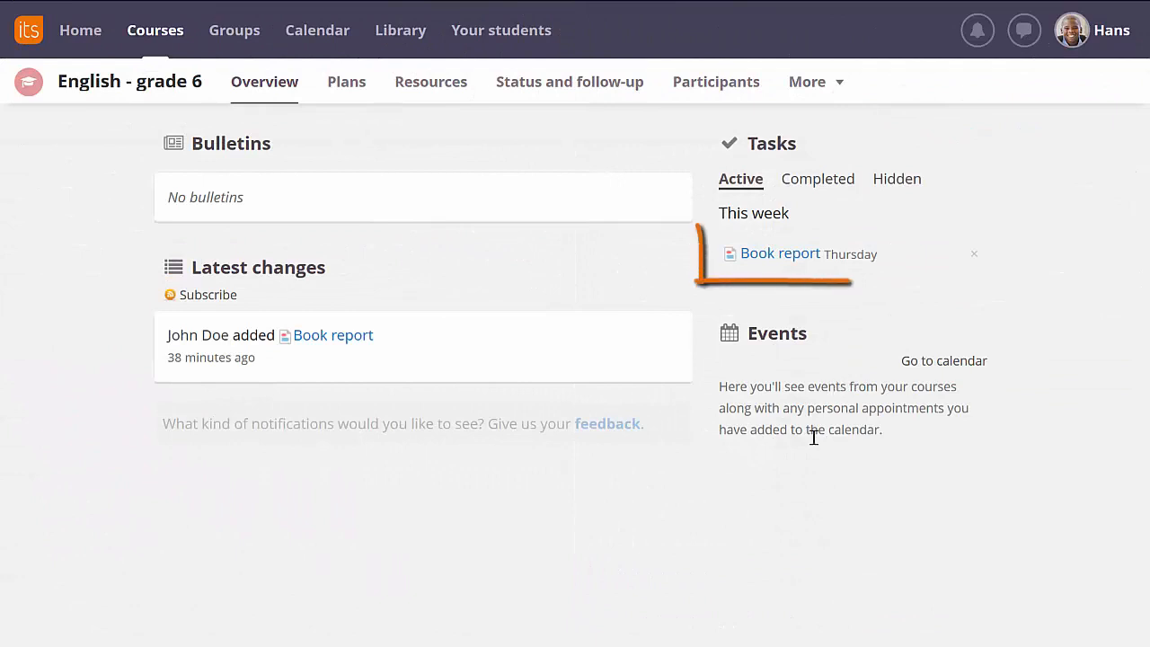
# In the second student's course overview, open the active Book report task
pyautogui.click(770, 261)
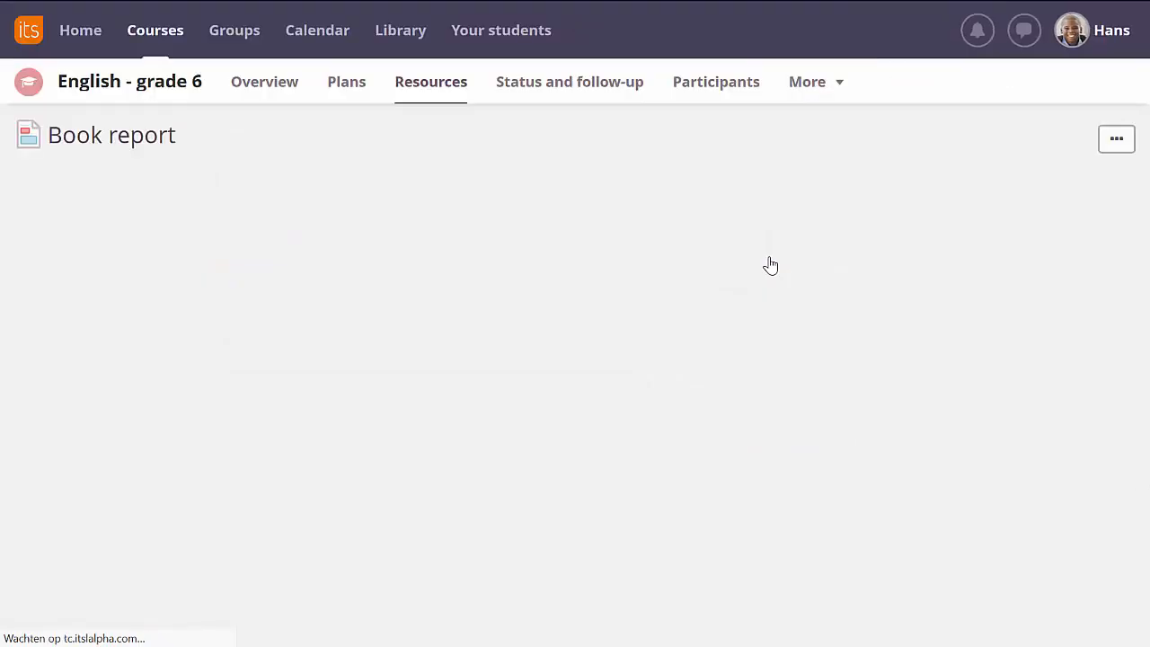